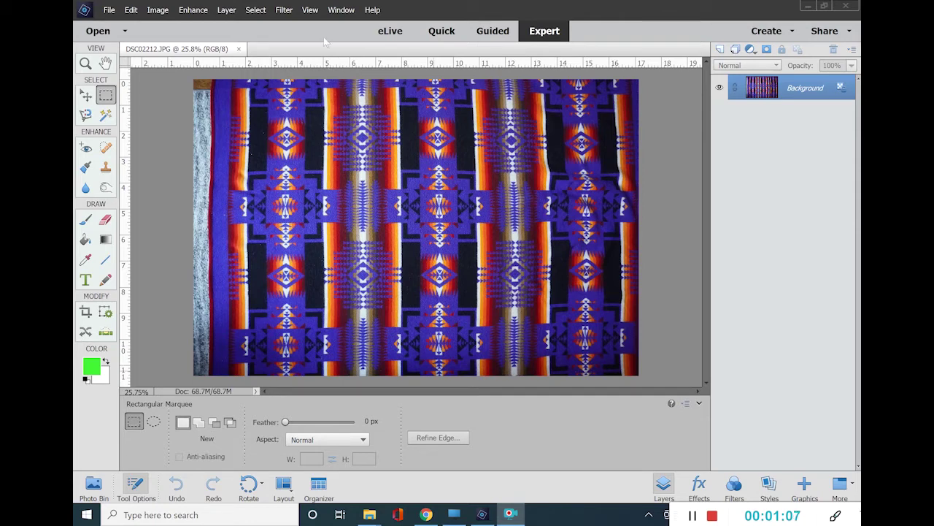
- Turn the rulers off and back on from the View menu
{"action": "left_click", "coordinate": [309, 9]}
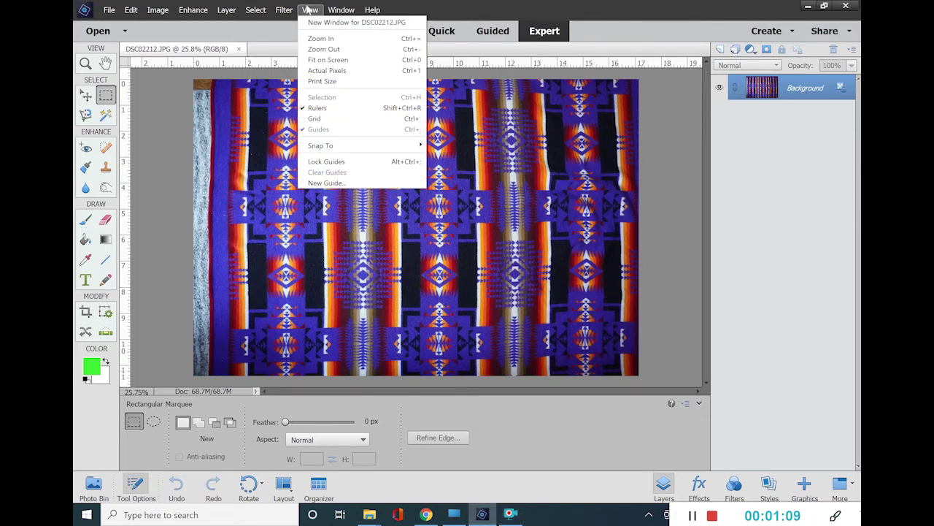
{"action": "left_click", "coordinate": [341, 111]}
{"action": "left_click", "coordinate": [310, 9]}
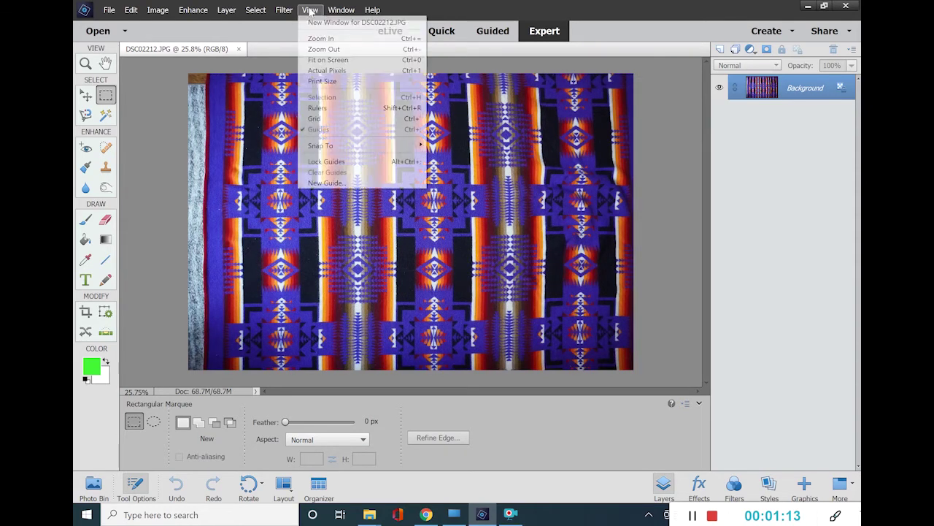
{"action": "left_click", "coordinate": [321, 107]}
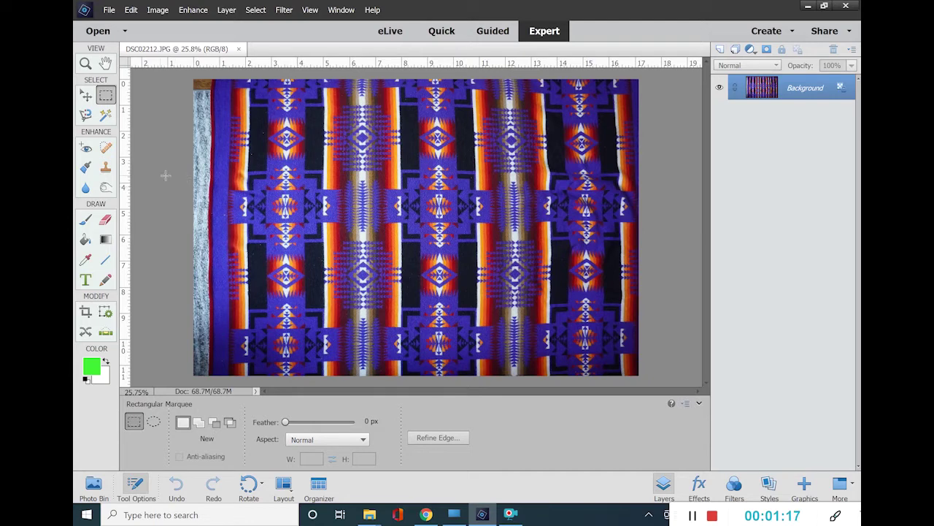
- Add vertical guides at about 4.76 and 10.86 inches and horizontal guides at 3.1 and 8.76 inches
{"action": "left_click_drag", "start_coordinate": [127, 179], "coordinate": [324, 193]}
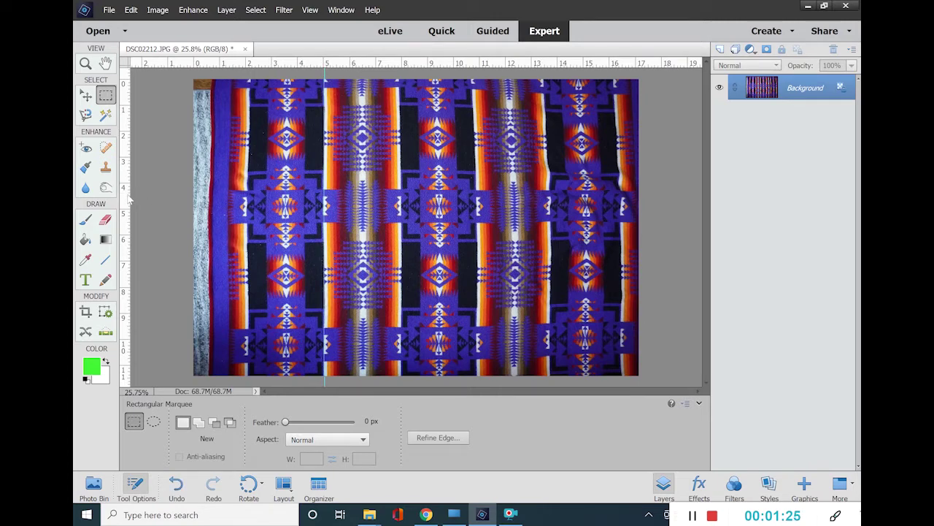
{"action": "left_click_drag", "start_coordinate": [128, 199], "coordinate": [475, 196]}
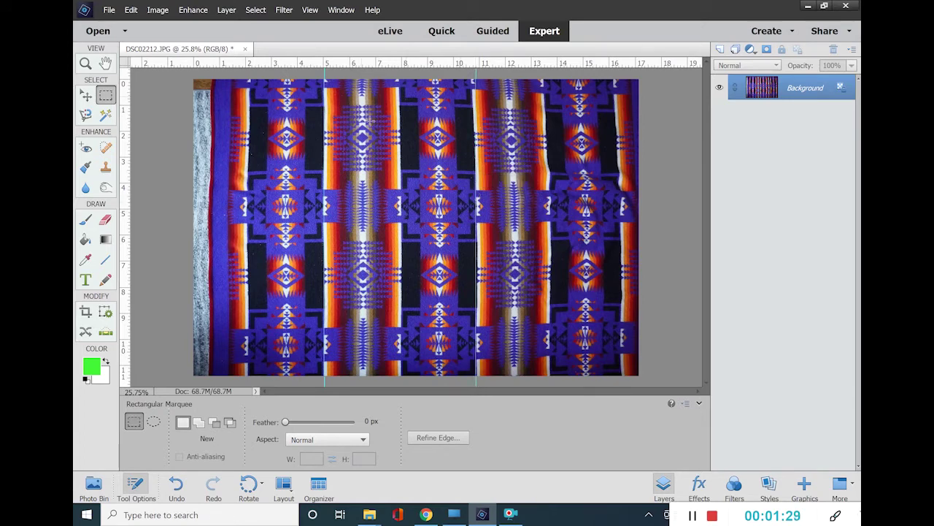
{"action": "left_click_drag", "start_coordinate": [350, 69], "coordinate": [360, 170]}
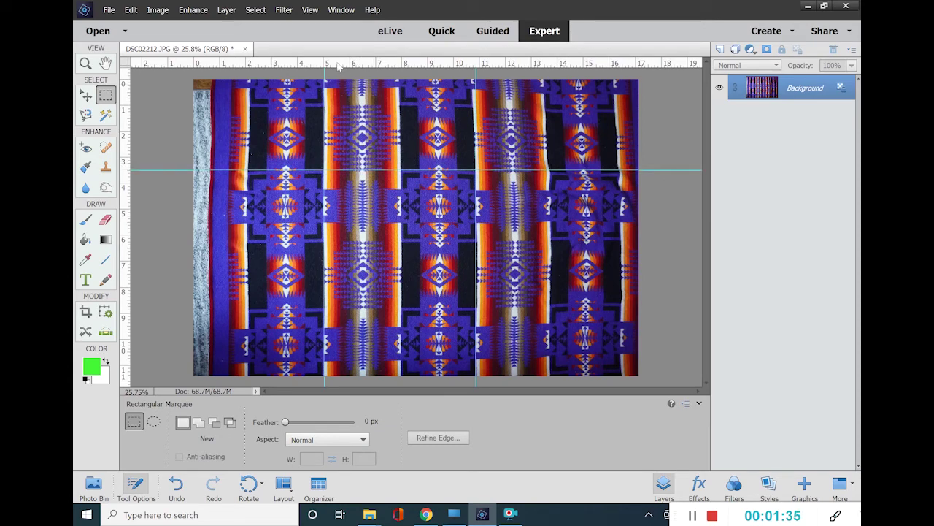
{"action": "left_click_drag", "start_coordinate": [338, 67], "coordinate": [366, 307]}
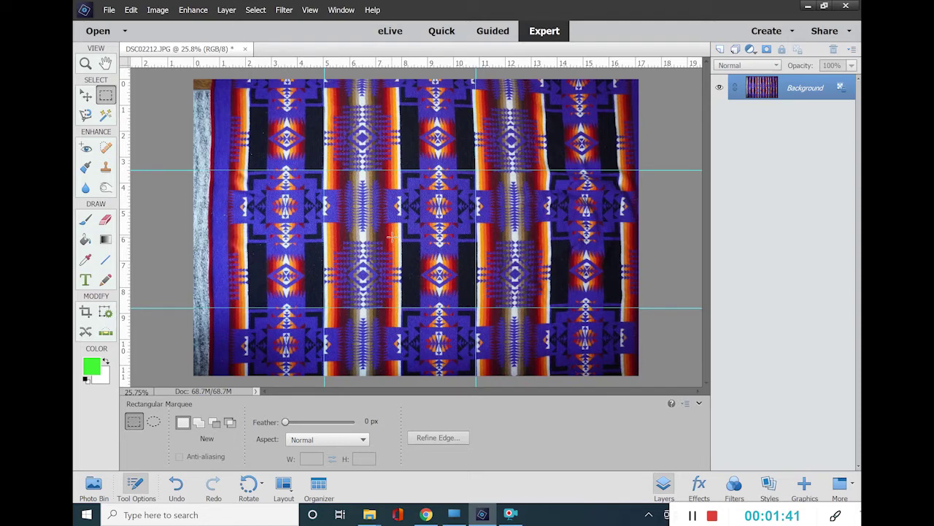
- Select the rectangle snapped between the four guides and define it as a pattern named 'Pendleton'
{"action": "left_click_drag", "start_coordinate": [325, 170], "coordinate": [475, 307]}
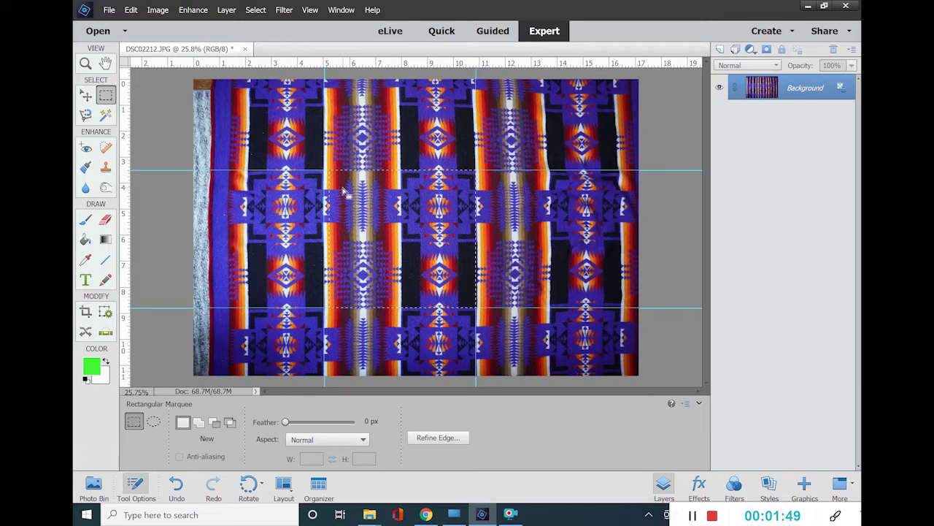
{"action": "left_click_drag", "start_coordinate": [325, 170], "coordinate": [477, 307]}
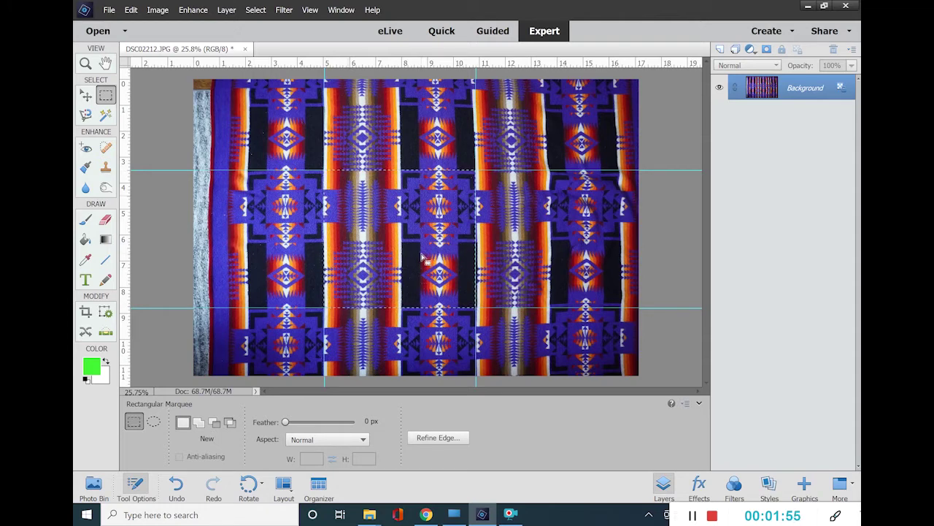
{"action": "left_click", "coordinate": [131, 9]}
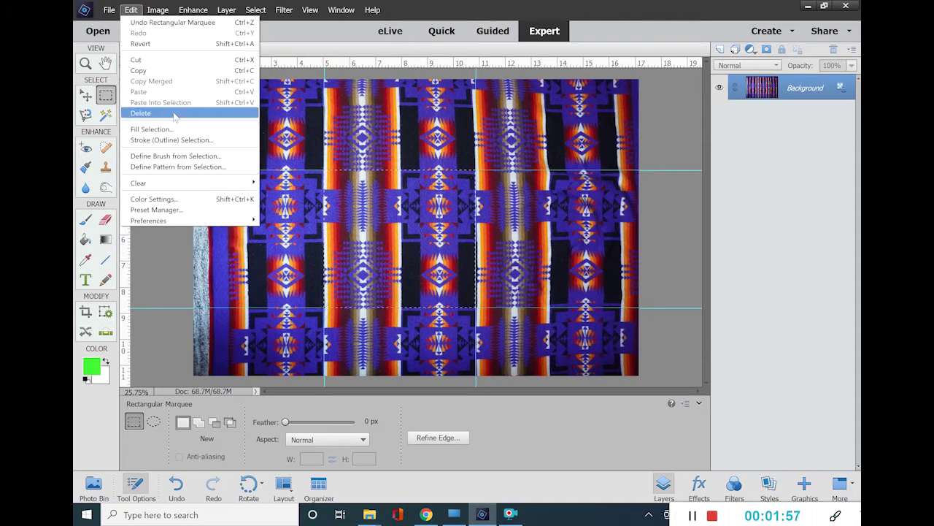
{"action": "left_click", "coordinate": [182, 167]}
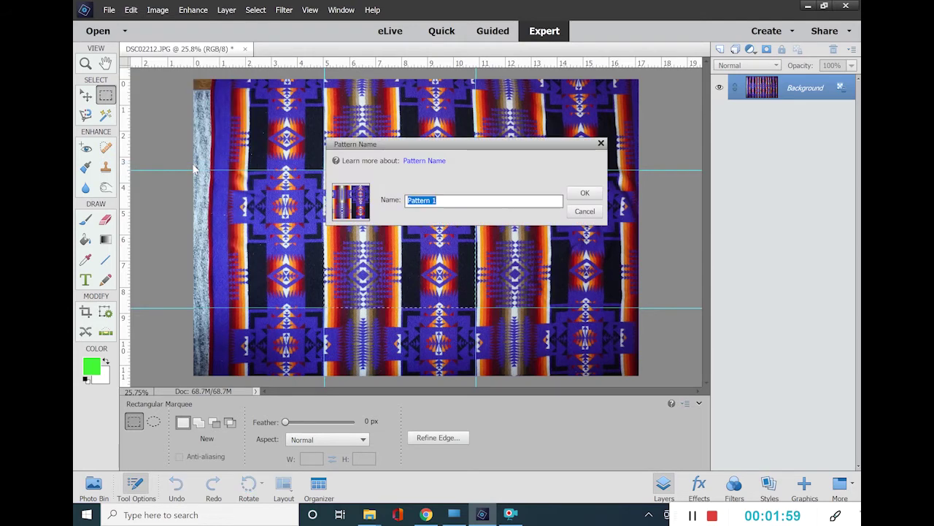
{"action": "type", "text": "Pendleton"}
{"action": "key", "text": "Return"}
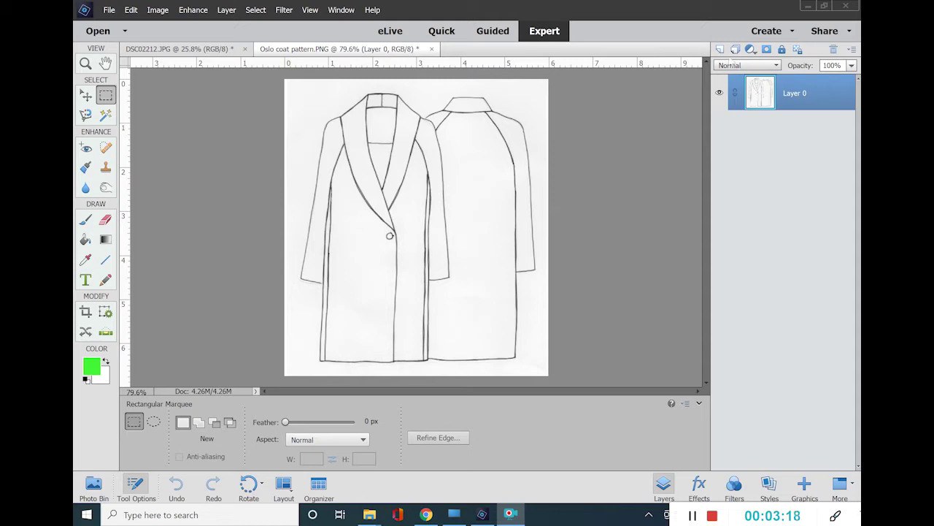
- Add empty Layer 1 above the coat drawing, lock Layer 0, and reselect Layer 1 with the Brush tool
{"action": "left_click", "coordinate": [719, 49]}
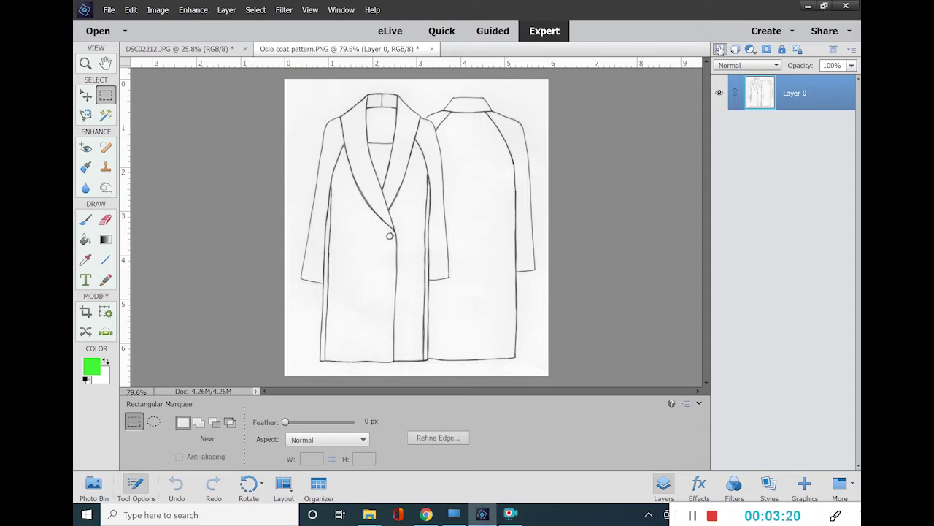
{"action": "left_click", "coordinate": [720, 49]}
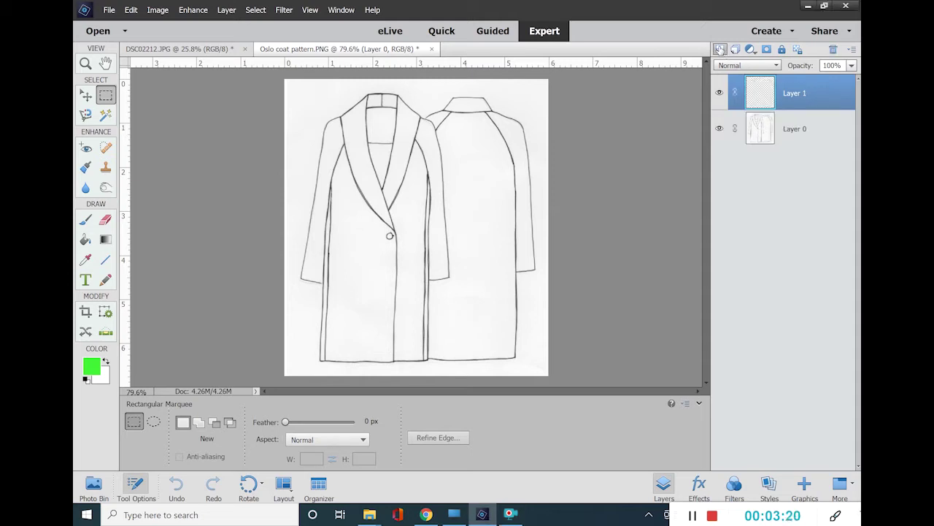
{"action": "left_click", "coordinate": [761, 134]}
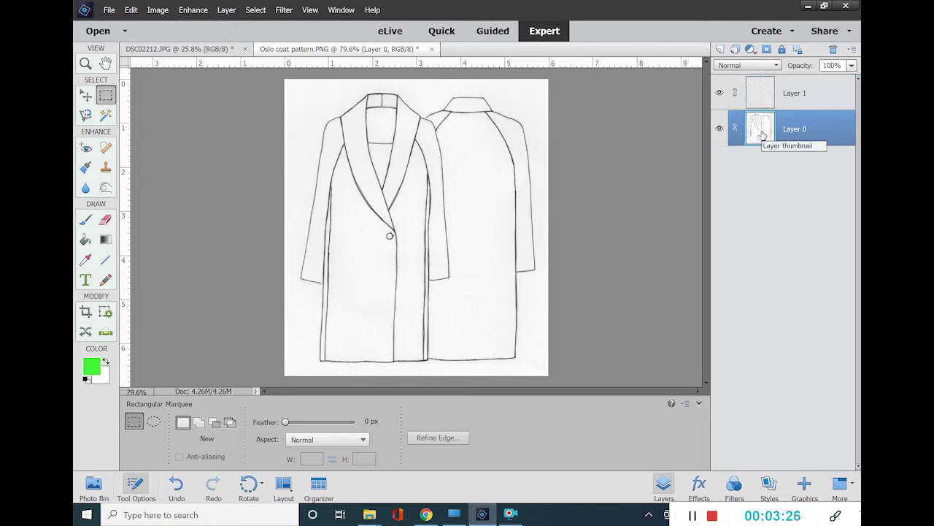
{"action": "left_click", "coordinate": [782, 49]}
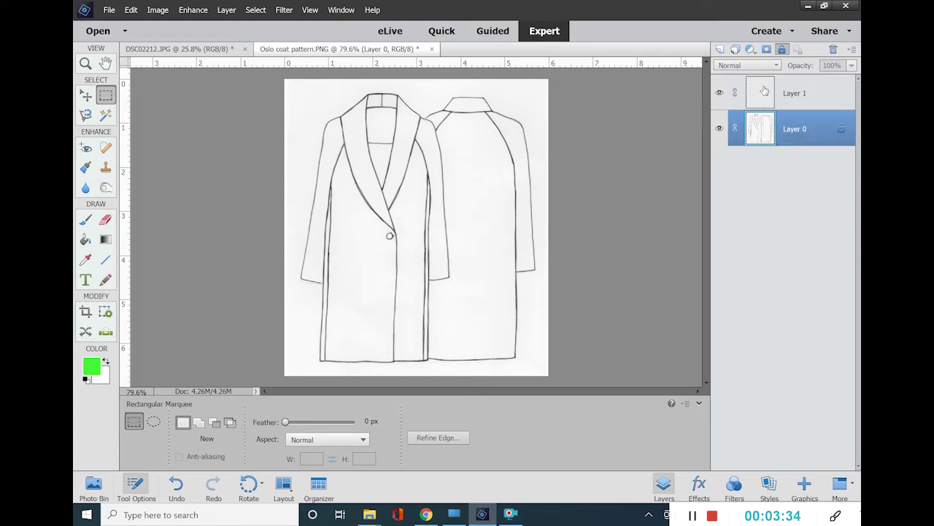
{"action": "left_click", "coordinate": [764, 90]}
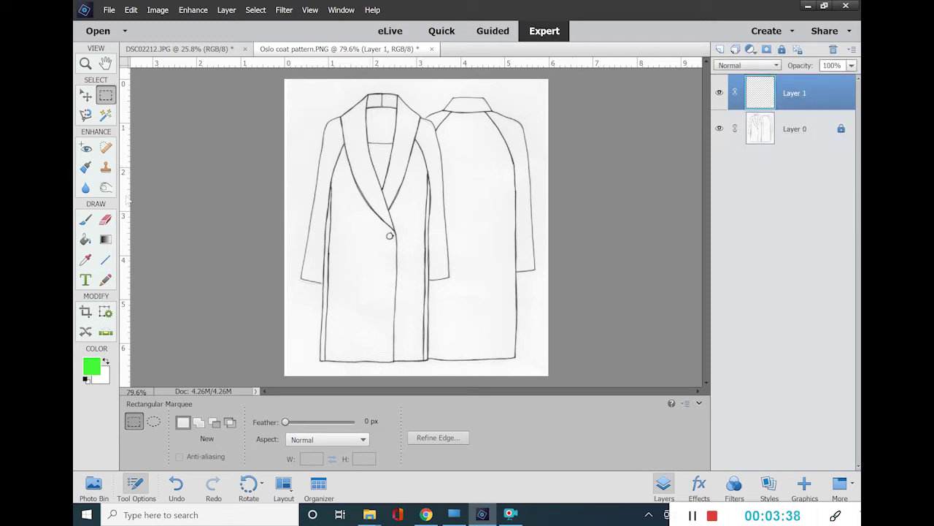
{"action": "left_click", "coordinate": [86, 221]}
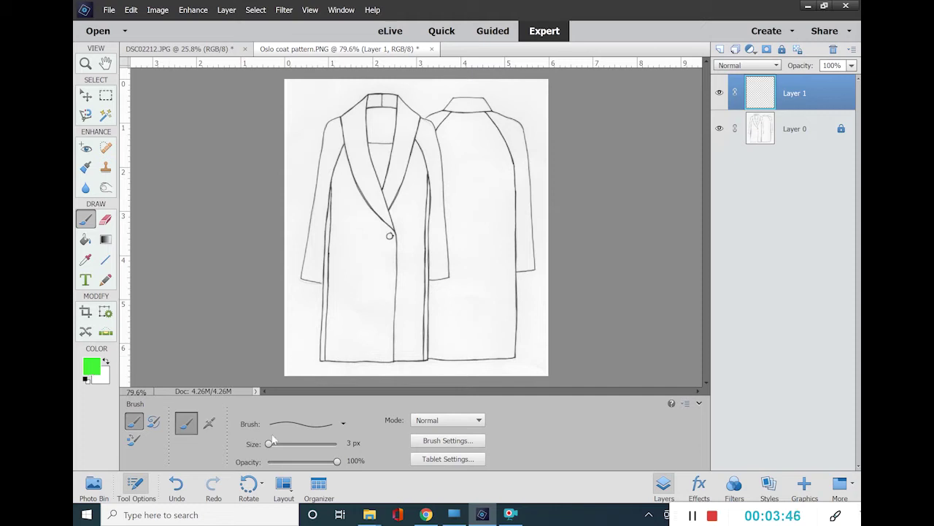
- Outline the left front panel in green with a 44 px brush and fill it using the Paint Bucket
{"action": "left_click_drag", "start_coordinate": [269, 444], "coordinate": [276, 444]}
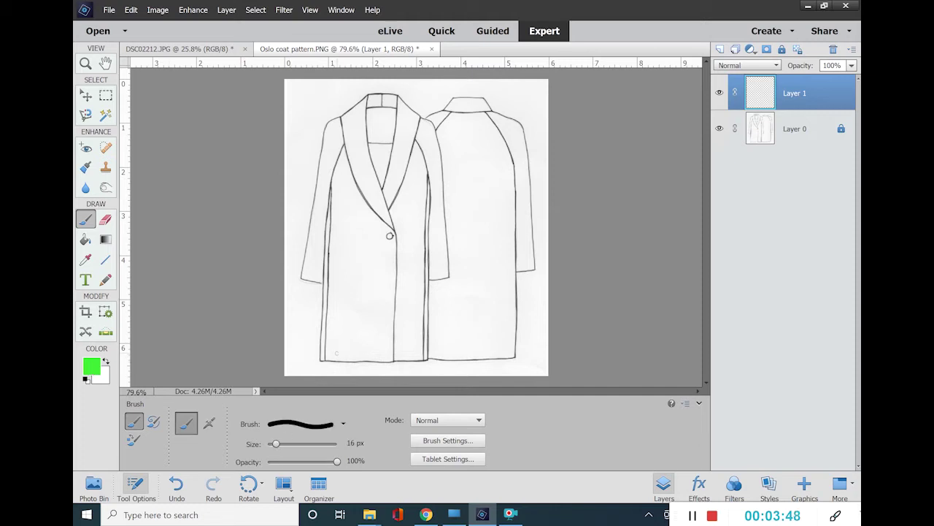
{"action": "left_click", "coordinate": [294, 444]}
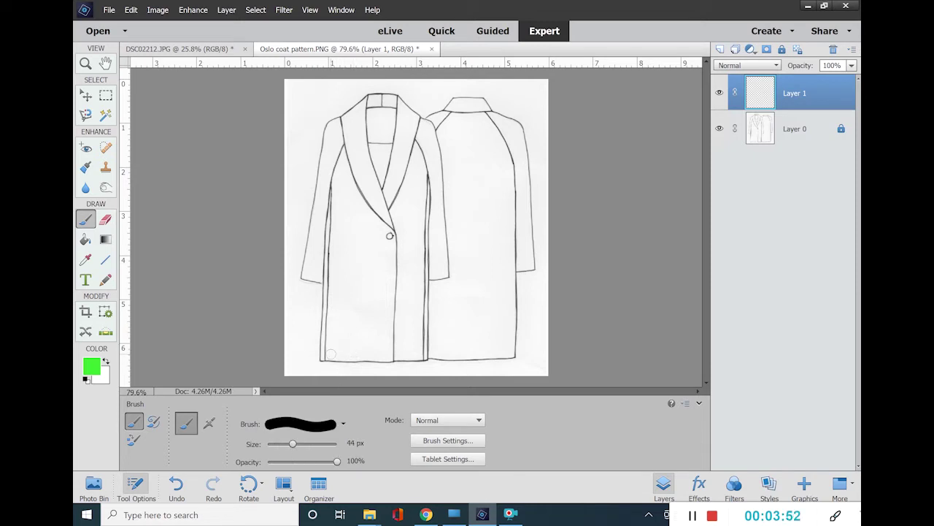
{"action": "mouse_move", "coordinate": [330, 354]}
{"action": "left_mouse_down"}
{"action": "mouse_move", "coordinate": [387, 354]}
{"action": "mouse_move", "coordinate": [391, 234]}
{"action": "mouse_move", "coordinate": [355, 197]}
{"action": "mouse_move", "coordinate": [344, 159]}
{"action": "mouse_move", "coordinate": [325, 356]}
{"action": "mouse_move", "coordinate": [335, 361]}
{"action": "left_mouse_up"}
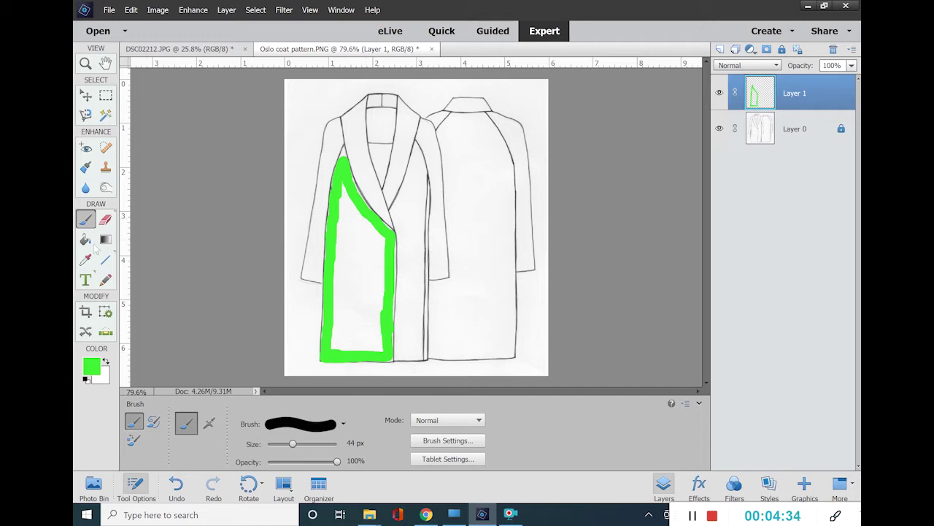
{"action": "left_click", "coordinate": [85, 239]}
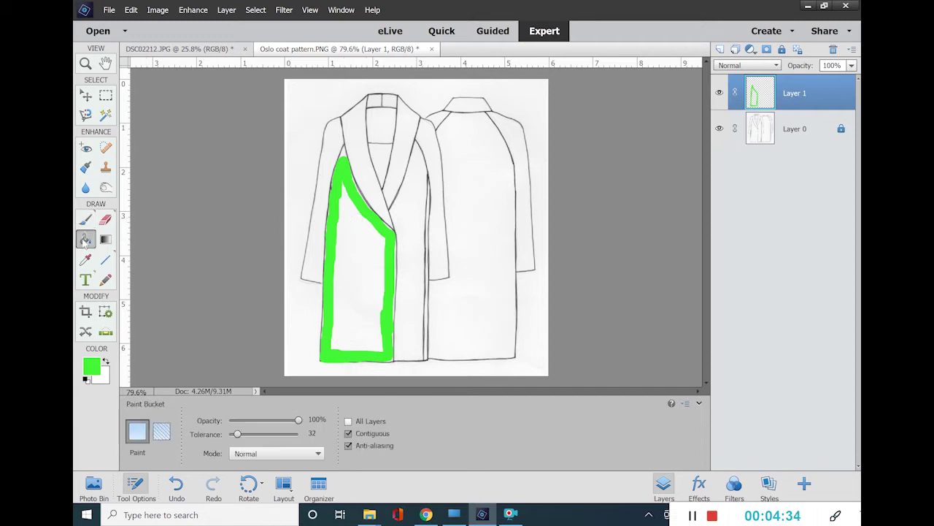
{"action": "left_click", "coordinate": [349, 266]}
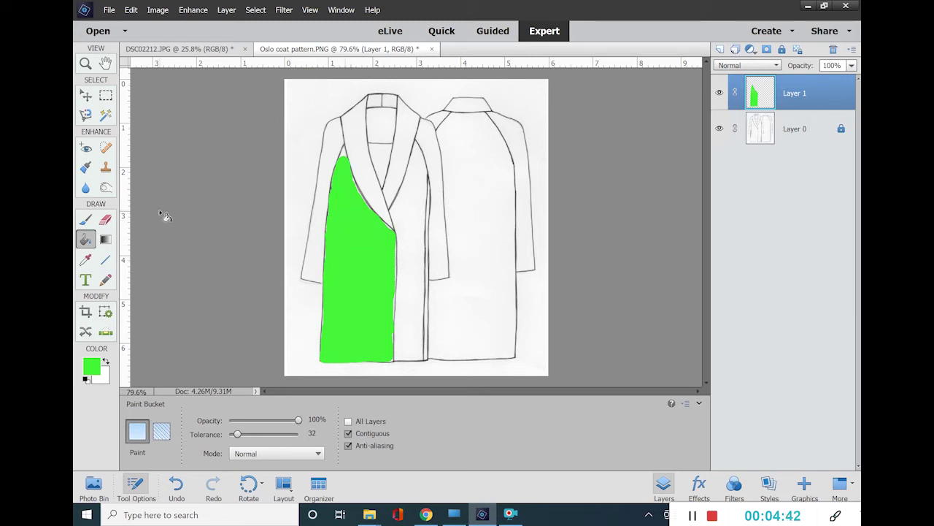
{"action": "left_click", "coordinate": [85, 221]}
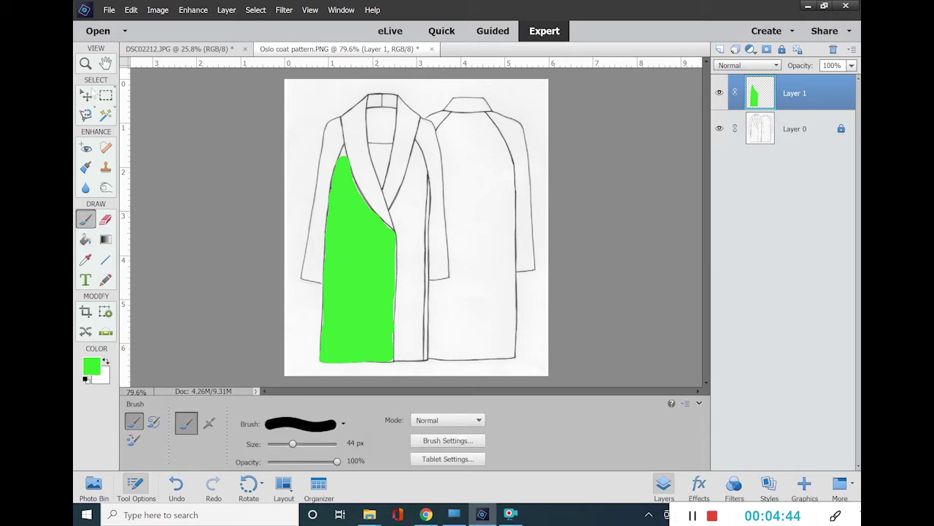
- At 300% zoom, paint the green fill into the pointed top and right edge with 22 px and 8 px brushes, then fit the coat on screen
{"action": "left_click", "coordinate": [86, 64]}
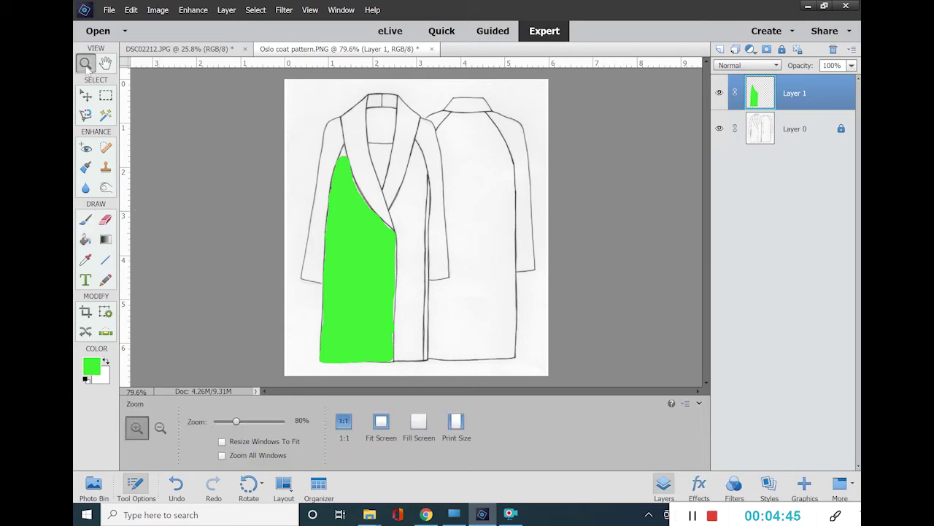
{"action": "left_click", "coordinate": [345, 151]}
{"action": "left_click", "coordinate": [344, 152]}
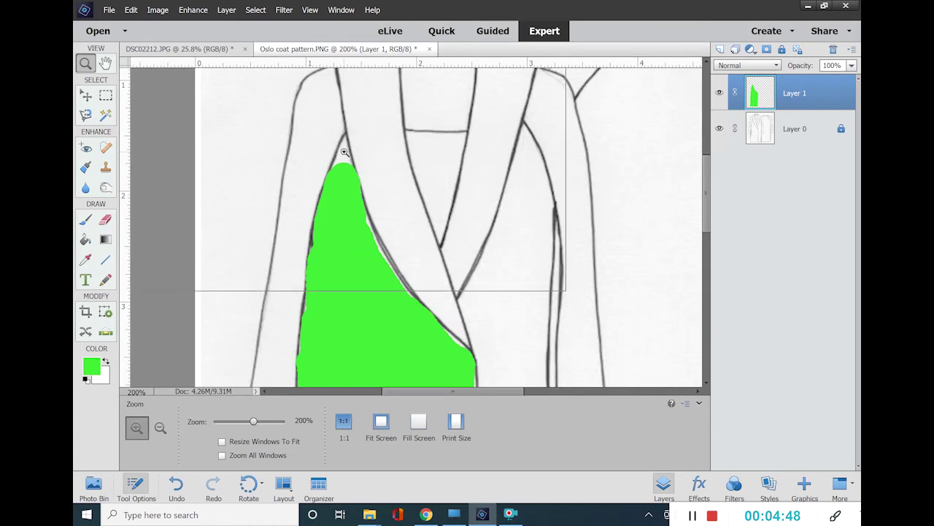
{"action": "left_click", "coordinate": [344, 152]}
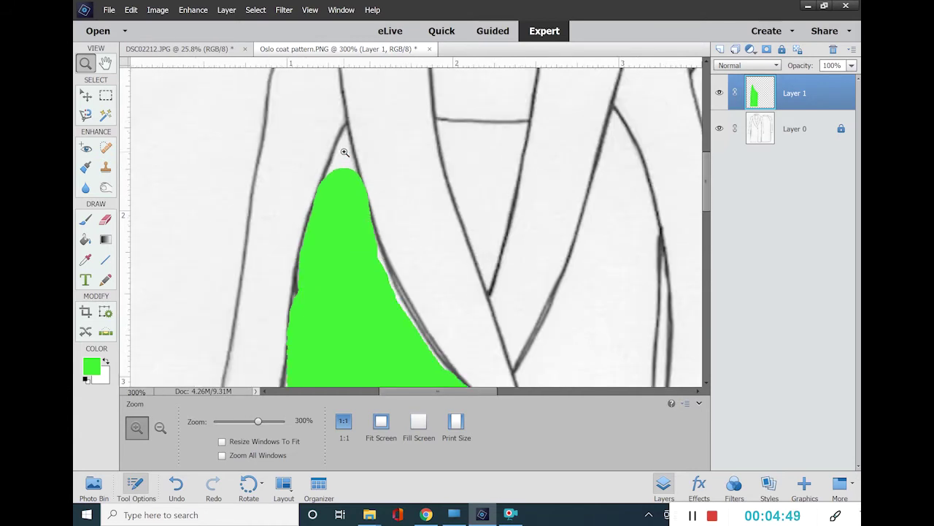
{"action": "left_click", "coordinate": [86, 219]}
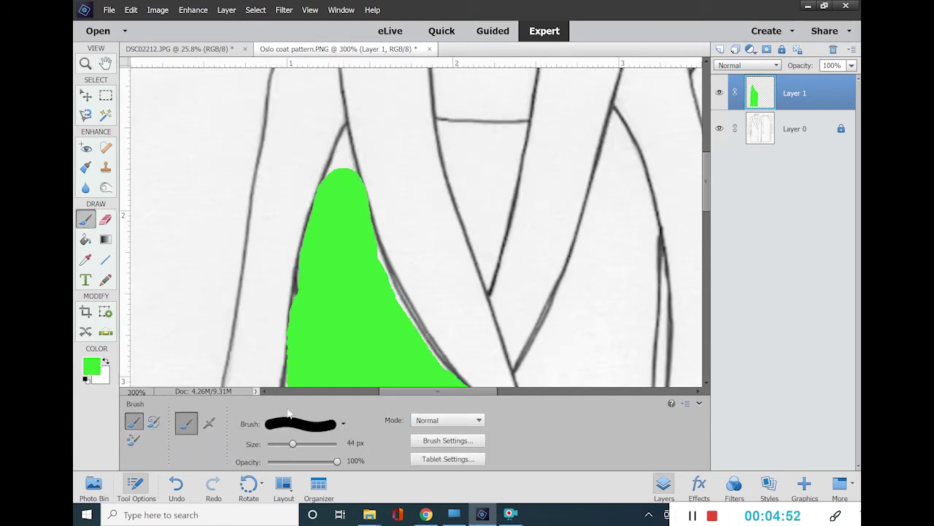
{"action": "left_click", "coordinate": [280, 443]}
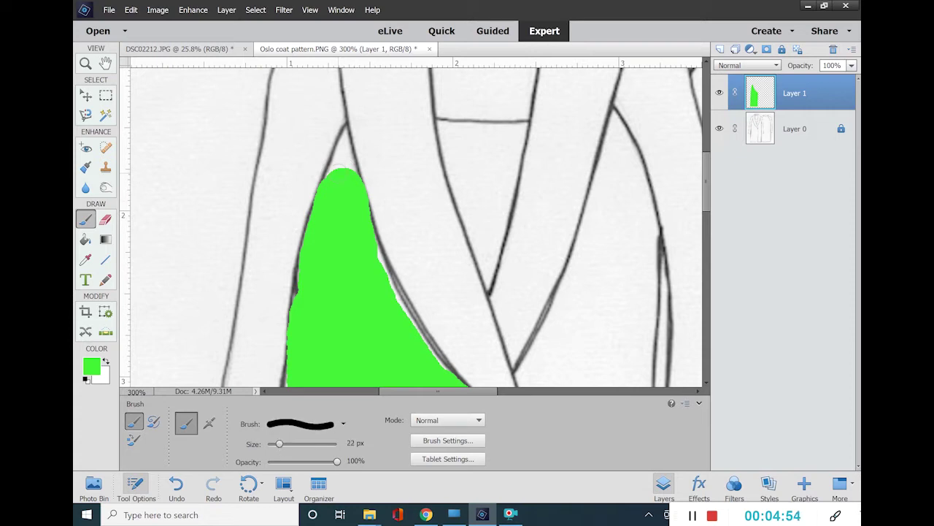
{"action": "left_click_drag", "start_coordinate": [338, 171], "coordinate": [340, 144]}
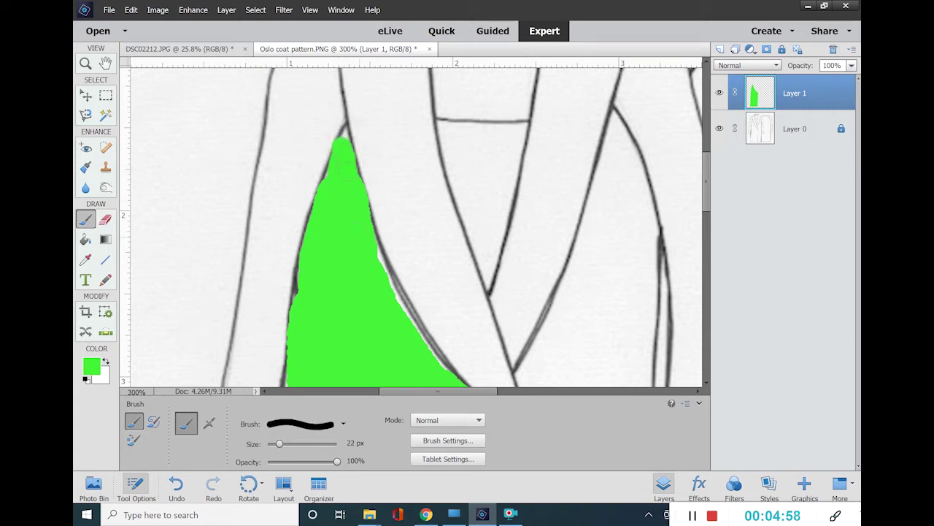
{"action": "left_click_drag", "start_coordinate": [364, 242], "coordinate": [422, 334]}
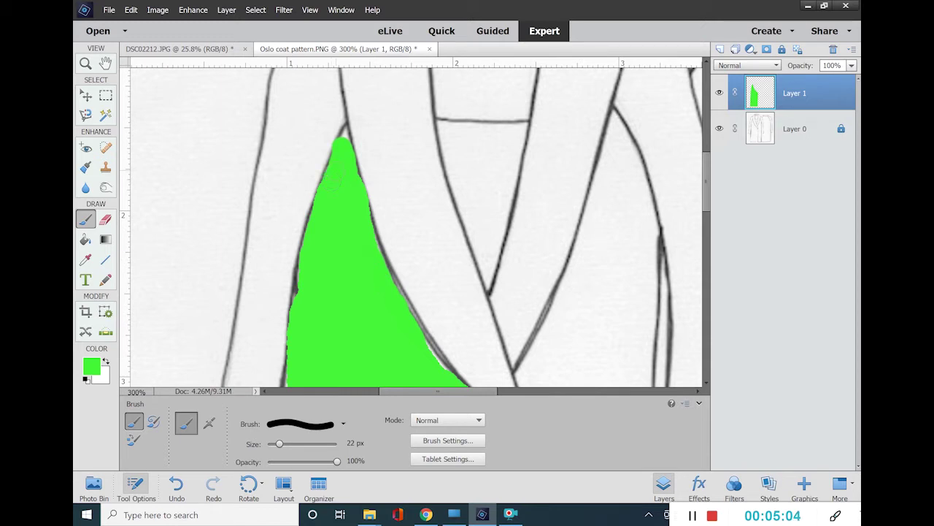
{"action": "left_click_drag", "start_coordinate": [281, 445], "coordinate": [271, 445]}
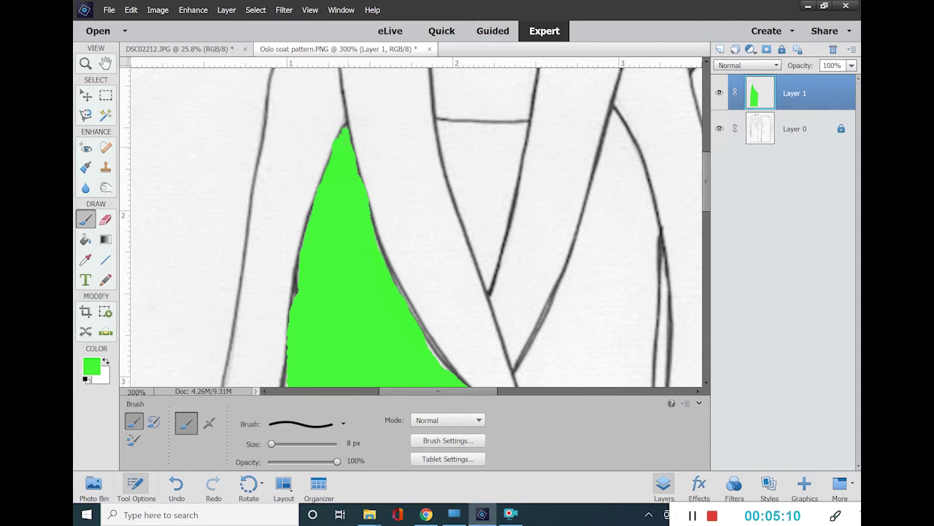
{"action": "left_click", "coordinate": [86, 64]}
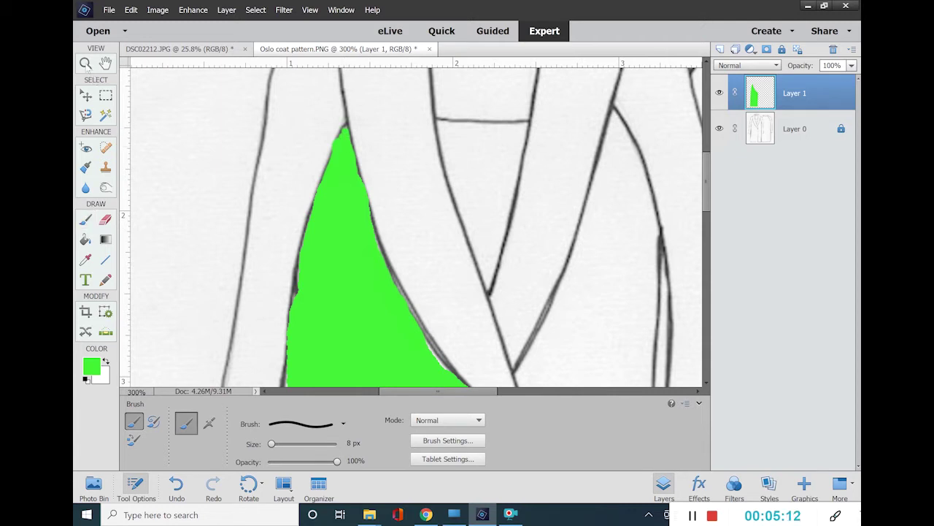
{"action": "left_click", "coordinate": [381, 421]}
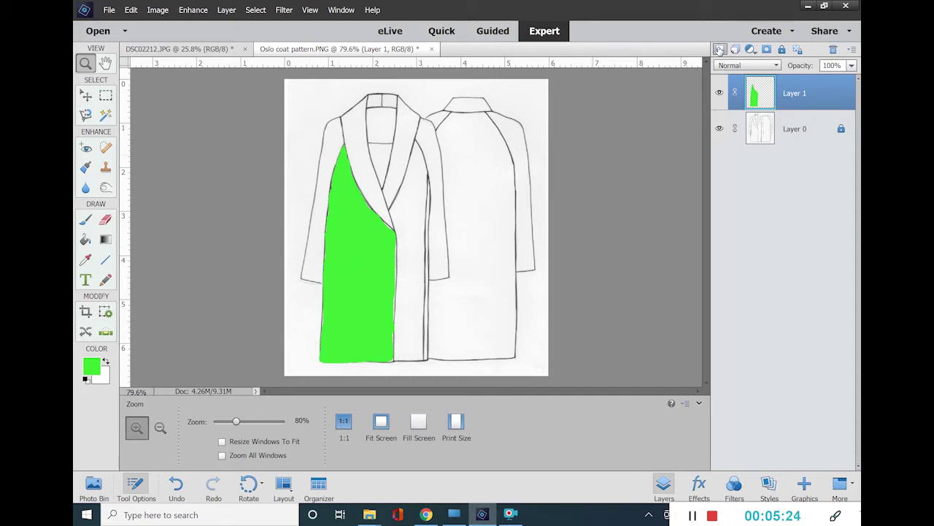
- Add Layer 2 above the green fill and set the foreground colour to magenta f836f1
{"action": "left_click", "coordinate": [720, 50]}
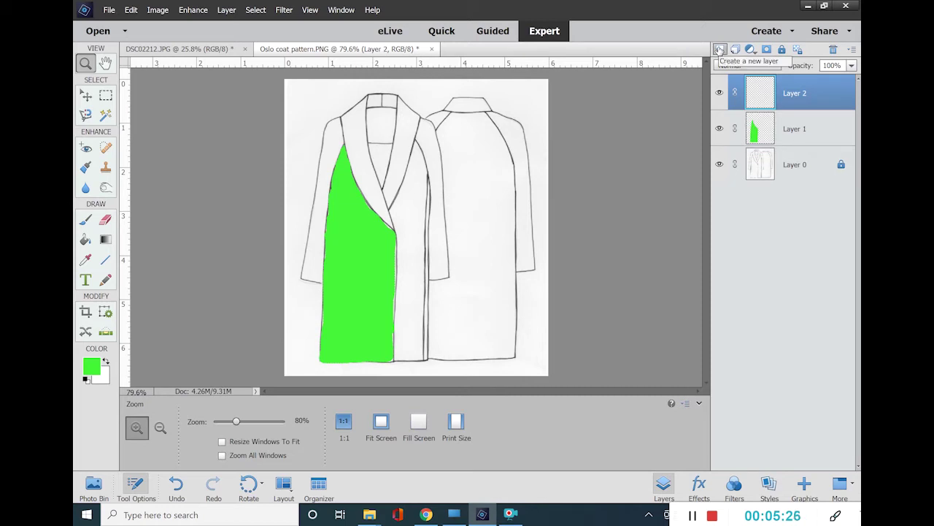
{"action": "left_click", "coordinate": [84, 375]}
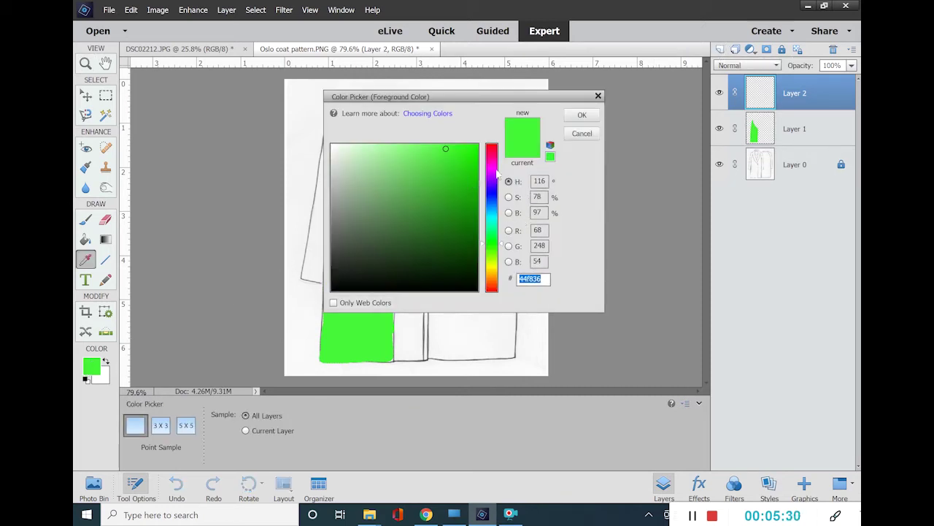
{"action": "left_click", "coordinate": [494, 168]}
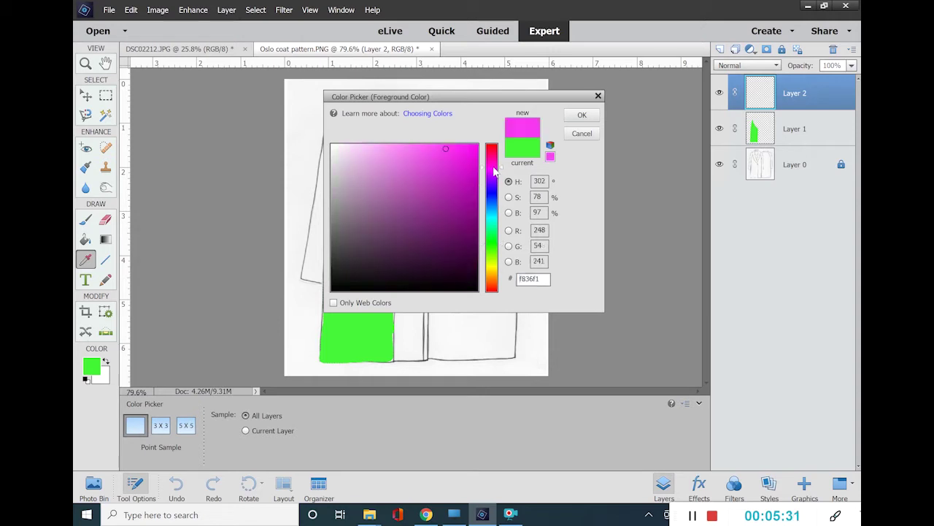
{"action": "left_click", "coordinate": [592, 115]}
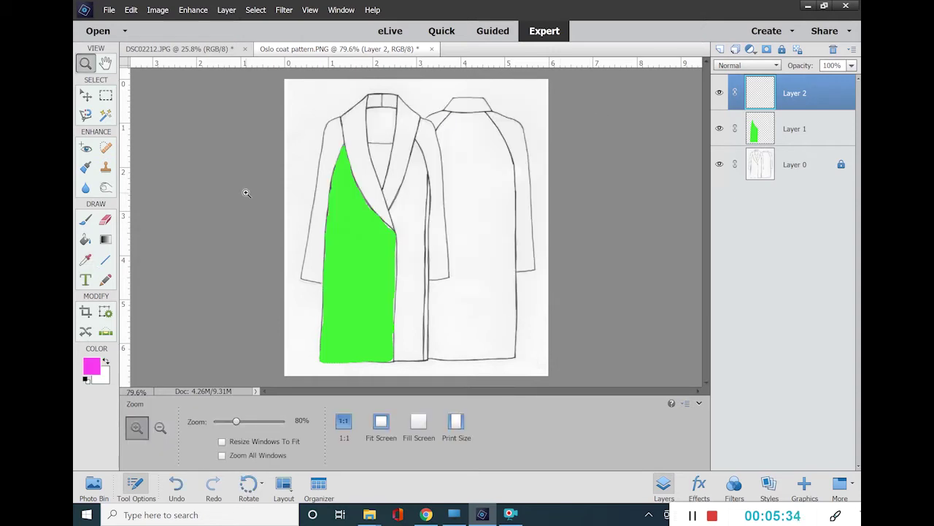
{"action": "left_click", "coordinate": [326, 192]}
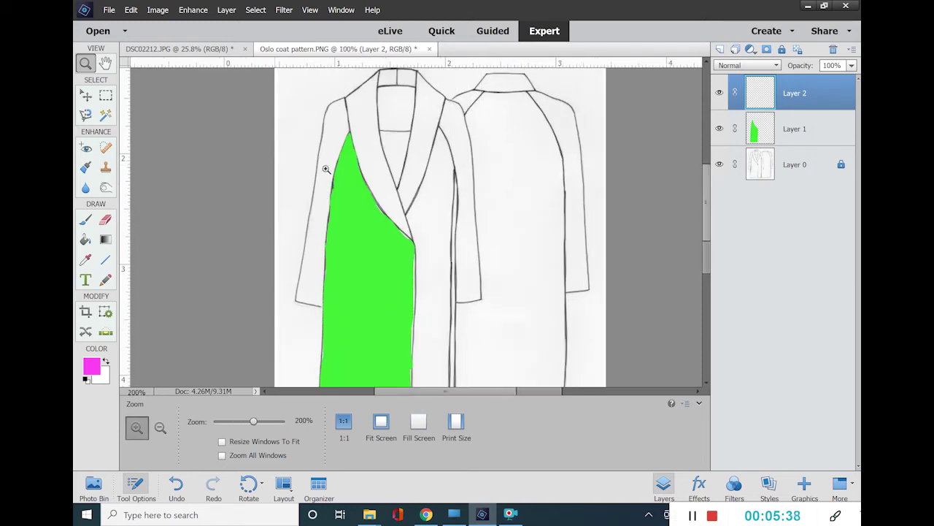
{"action": "left_click", "coordinate": [324, 169]}
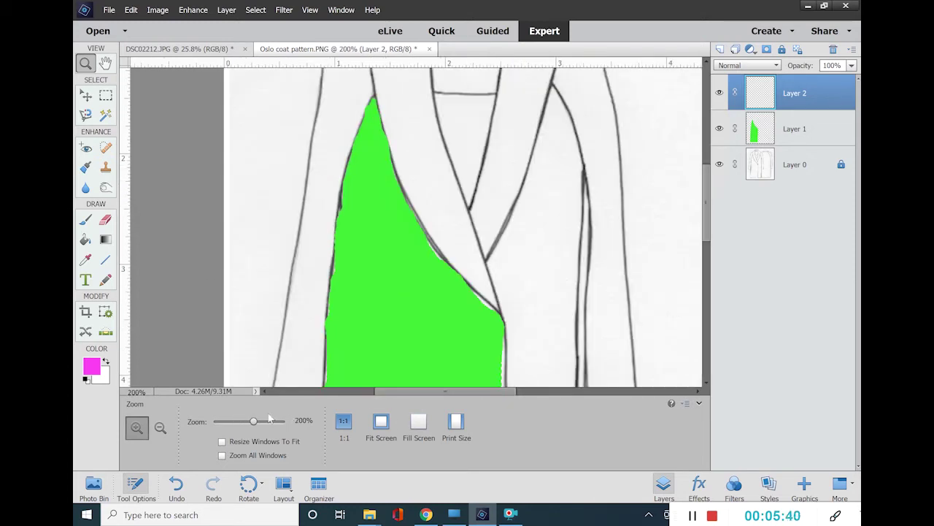
{"action": "left_click_drag", "start_coordinate": [254, 422], "coordinate": [243, 422]}
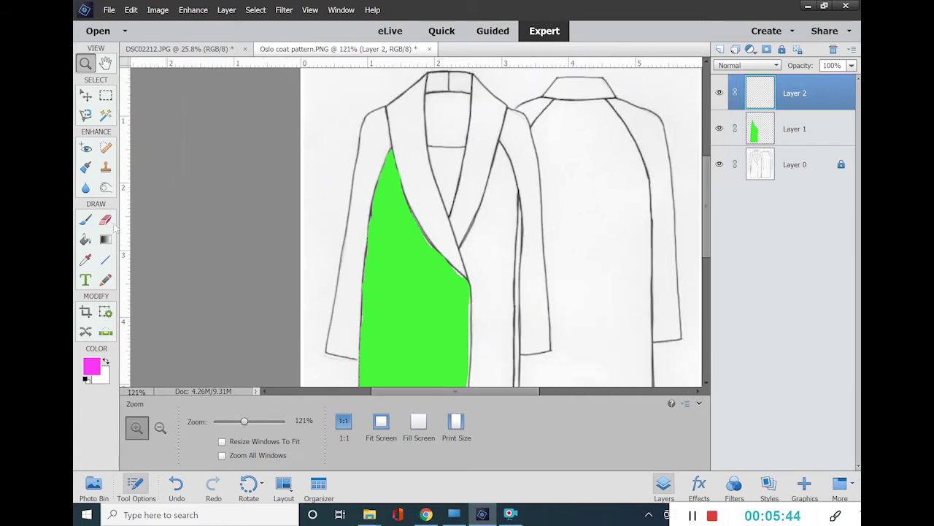
- Paint a magenta outline around the left sleeve on Layer 2 with a 21 px brush
{"action": "left_click", "coordinate": [86, 220]}
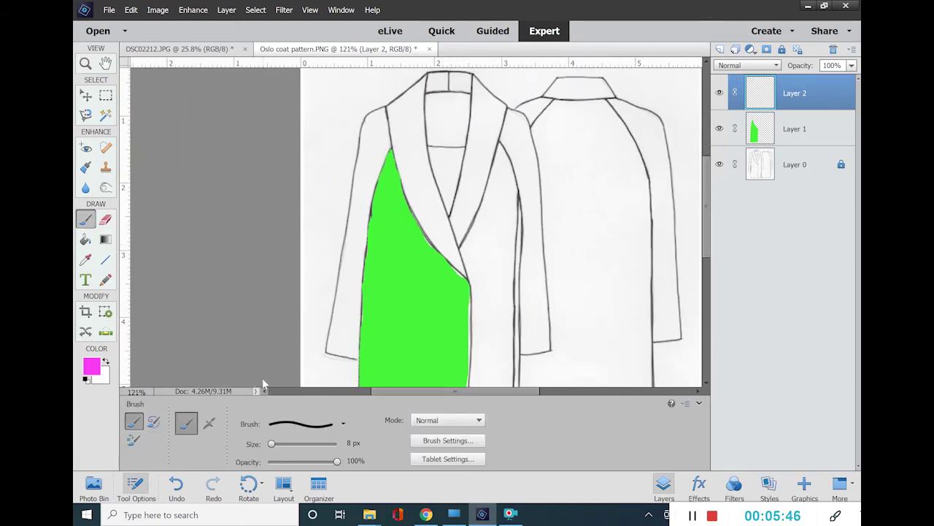
{"action": "left_click_drag", "start_coordinate": [270, 443], "coordinate": [279, 443]}
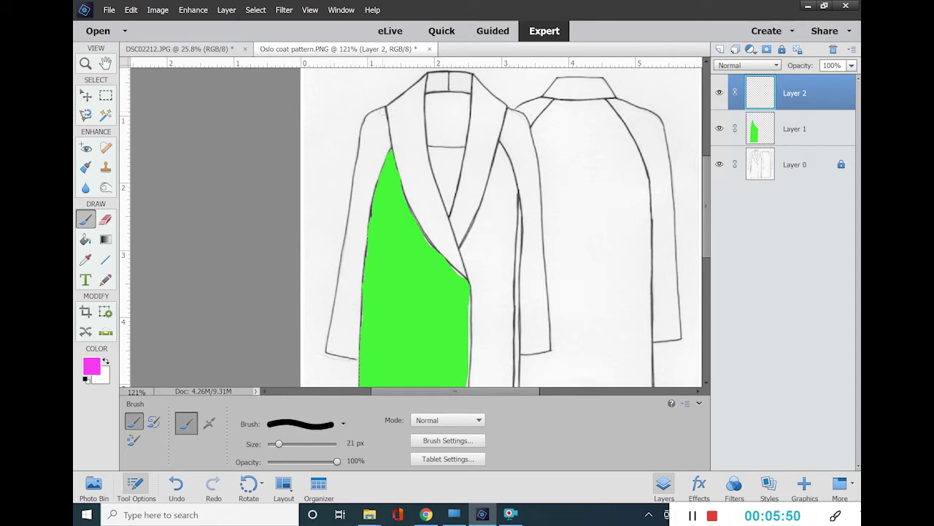
{"action": "mouse_move", "coordinate": [381, 110]}
{"action": "left_mouse_down"}
{"action": "mouse_move", "coordinate": [367, 122]}
{"action": "mouse_move", "coordinate": [355, 194]}
{"action": "mouse_move", "coordinate": [356, 159]}
{"action": "left_mouse_up"}
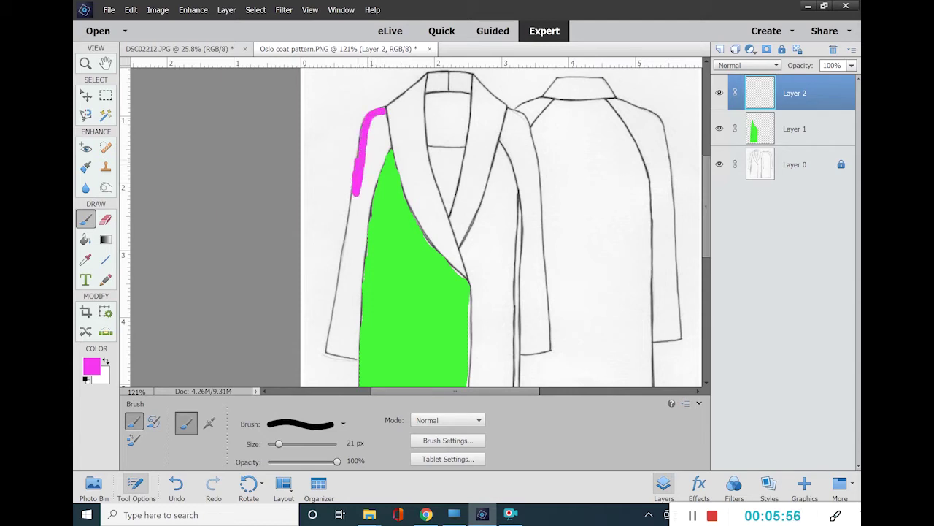
{"action": "mouse_move", "coordinate": [355, 195]}
{"action": "left_mouse_down"}
{"action": "mouse_move", "coordinate": [326, 355]}
{"action": "mouse_move", "coordinate": [359, 356]}
{"action": "mouse_move", "coordinate": [359, 261]}
{"action": "mouse_move", "coordinate": [385, 149]}
{"action": "left_mouse_up"}
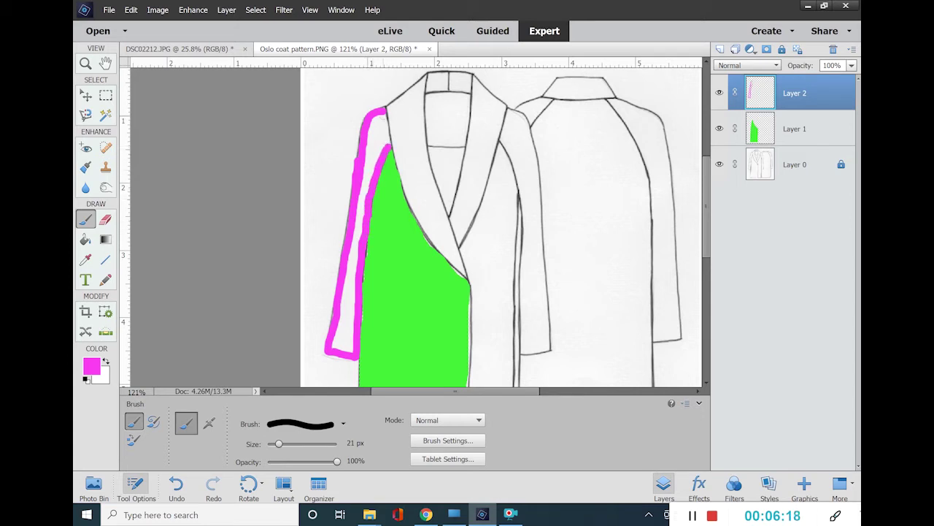
{"action": "left_click_drag", "start_coordinate": [382, 114], "coordinate": [389, 145]}
- Fill the inside of the left sleeve outline magenta with the Paint Bucket and fit the coat on screen
{"action": "left_click", "coordinate": [85, 240]}
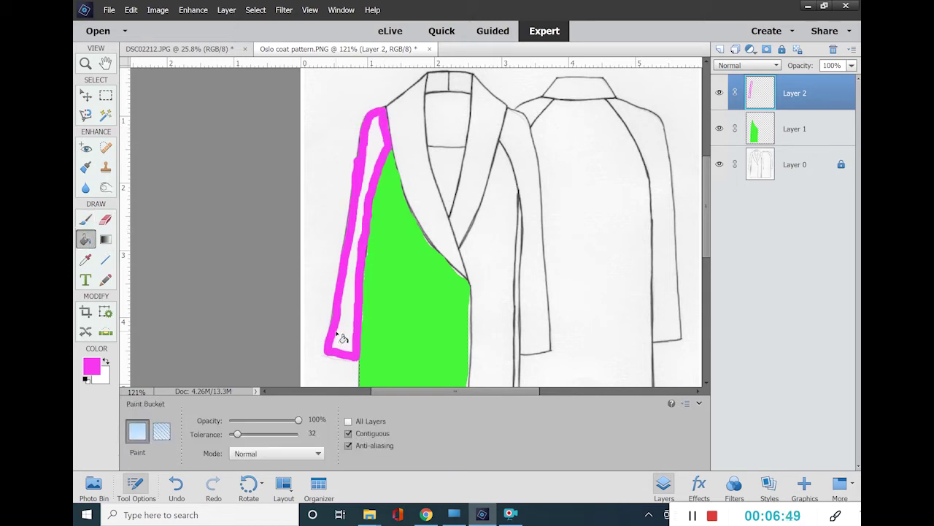
{"action": "left_click", "coordinate": [341, 338]}
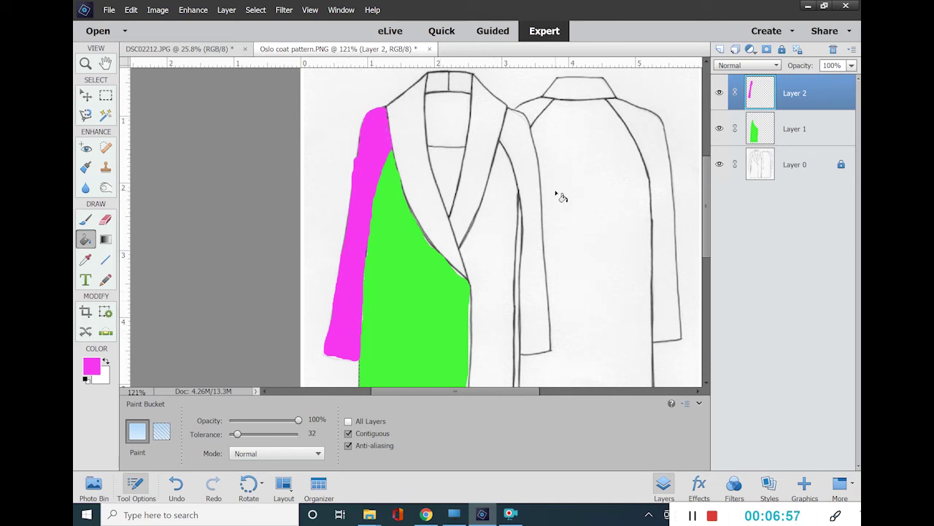
{"action": "left_click", "coordinate": [85, 64]}
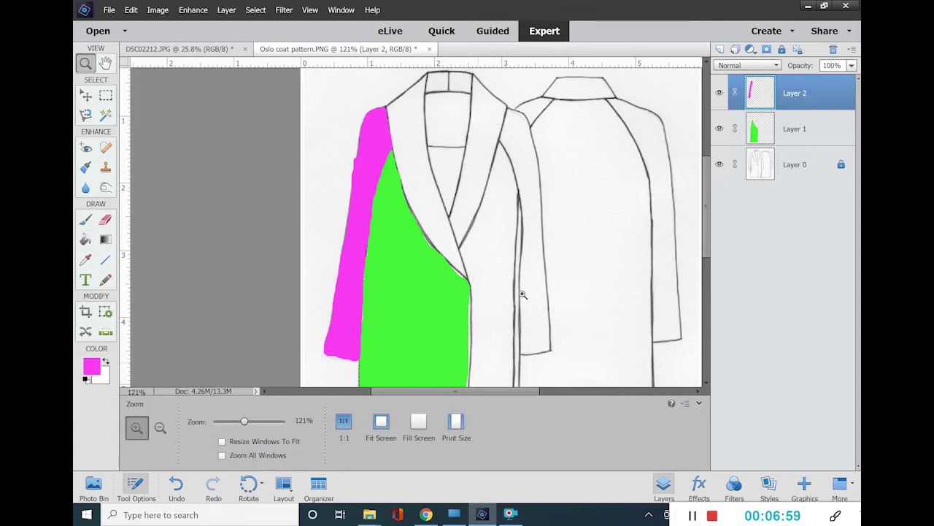
{"action": "left_click", "coordinate": [381, 421]}
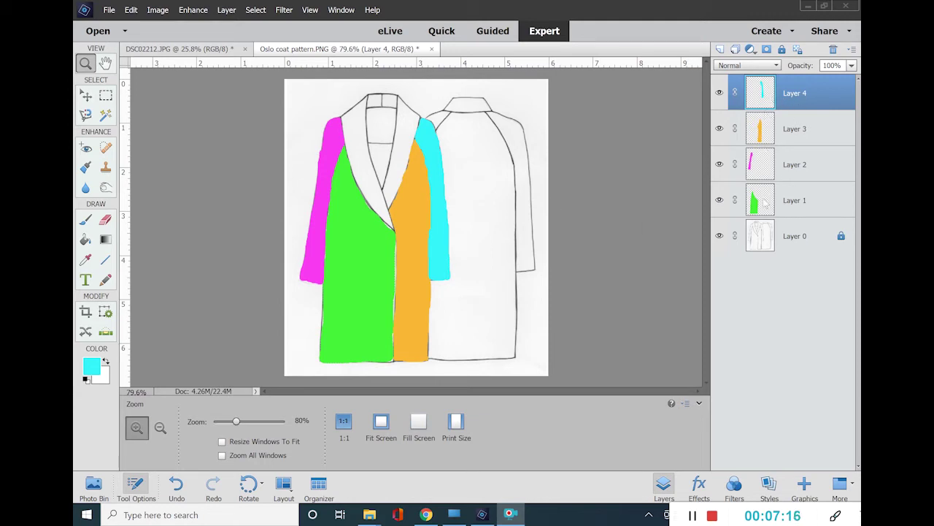
- Rename Layer 1 to 'Left front' and the pink Layer 2 to 'Left sleeve'
{"action": "left_click", "coordinate": [806, 203]}
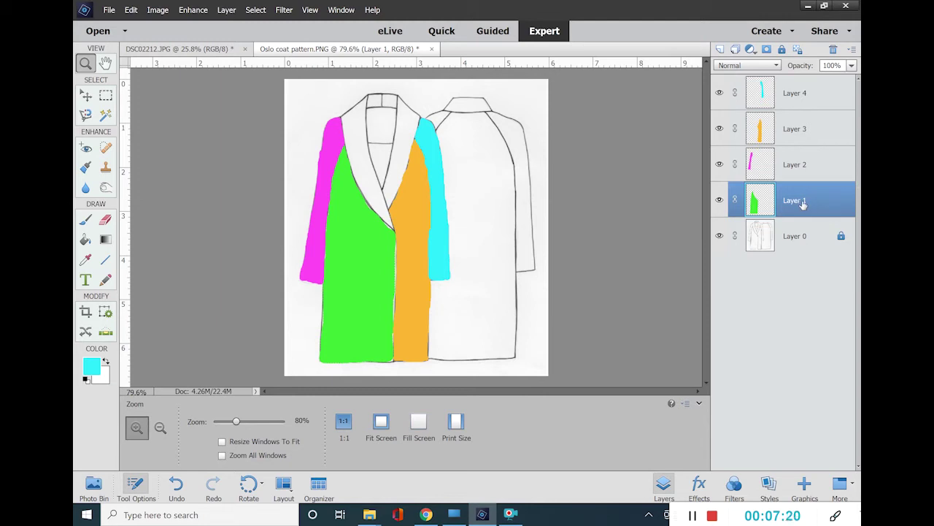
{"action": "right_click", "coordinate": [803, 206]}
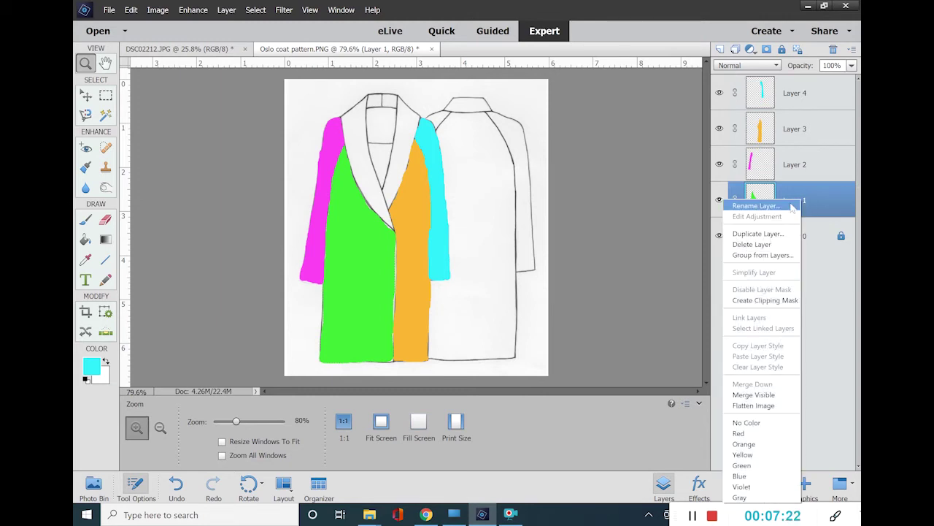
{"action": "left_click", "coordinate": [759, 206]}
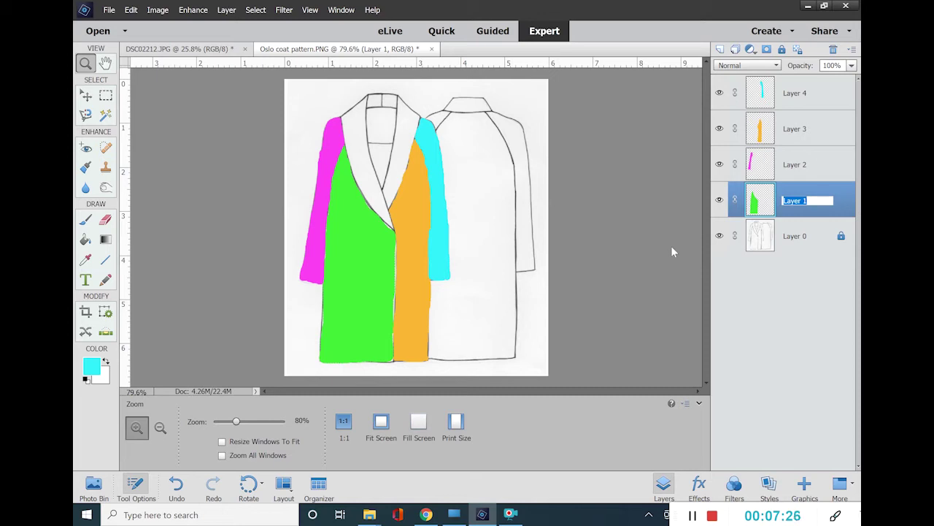
{"action": "type", "text": "Left front"}
{"action": "key", "text": "Return"}
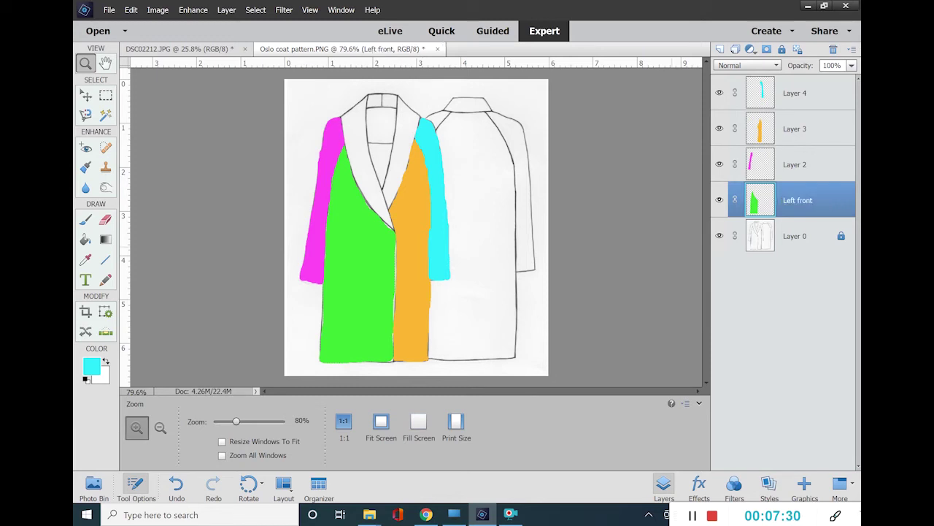
{"action": "left_click", "coordinate": [795, 166]}
{"action": "right_click", "coordinate": [795, 166]}
{"action": "left_click", "coordinate": [799, 169]}
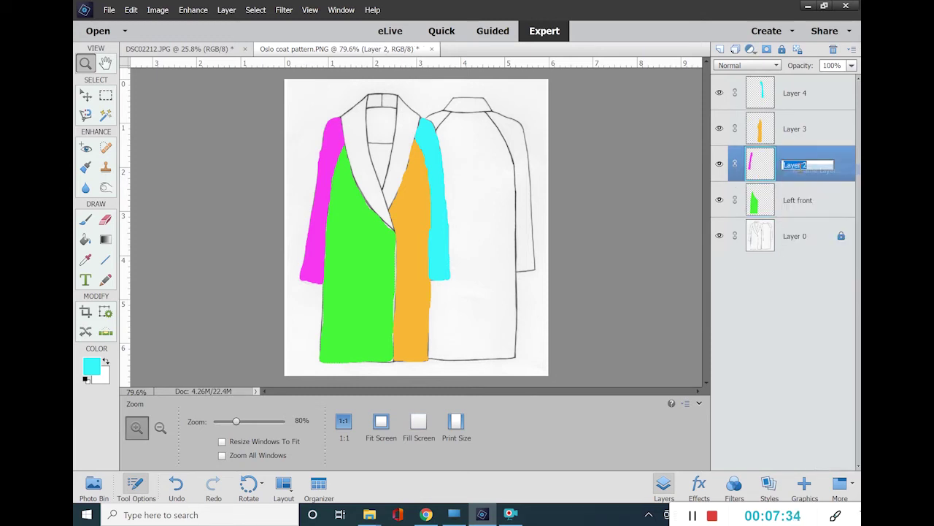
{"action": "type", "text": "Left sle"}
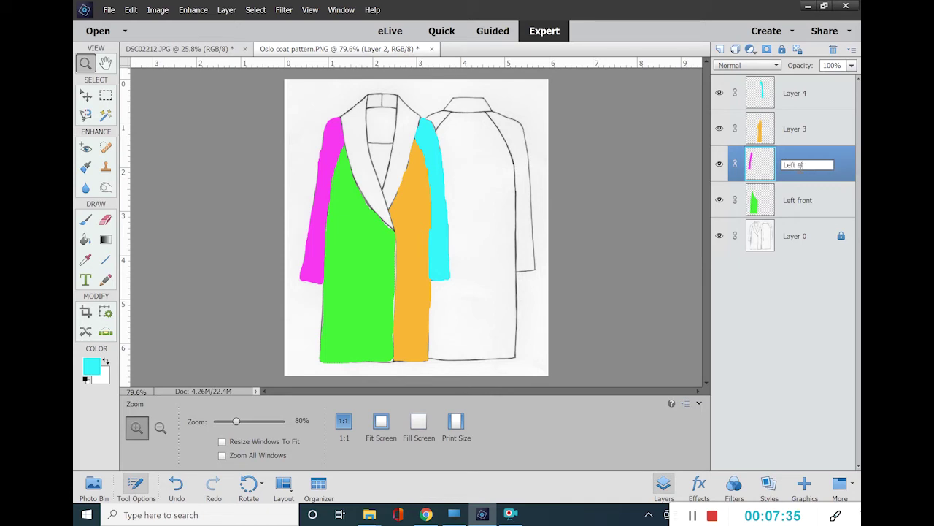
{"action": "type", "text": "eve"}
{"action": "key", "text": "Return"}
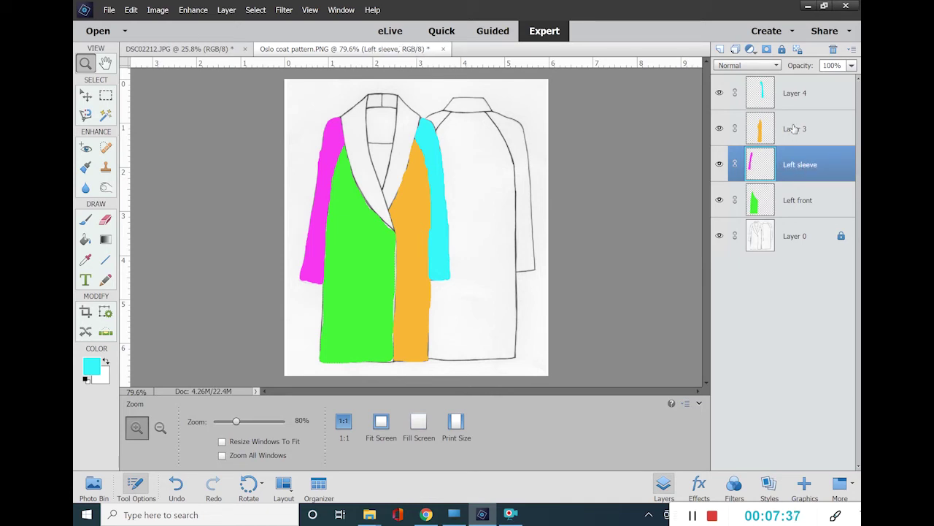
- Name the orange Layer 3 and the cyan Layer 4 'Right sleeve'
{"action": "left_click", "coordinate": [795, 129]}
{"action": "right_click", "coordinate": [794, 128]}
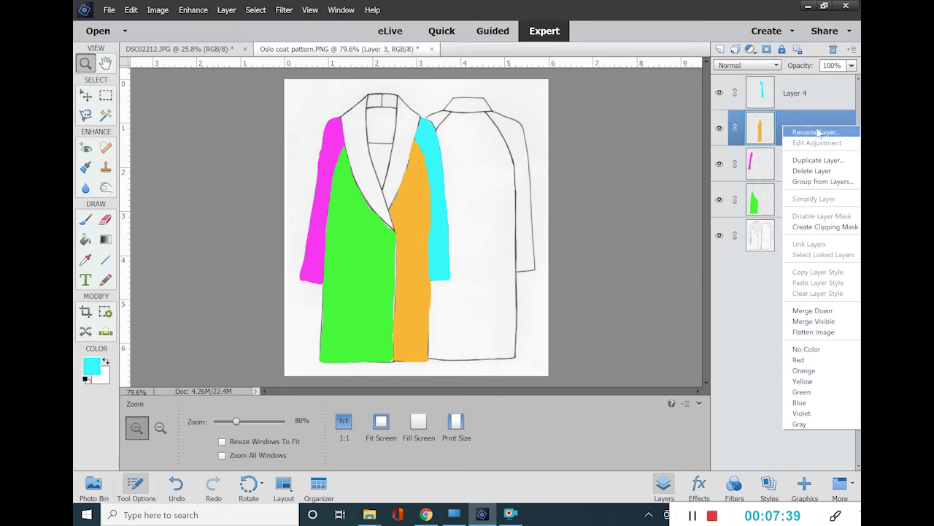
{"action": "left_click", "coordinate": [816, 132]}
{"action": "type", "text": "Right s"}
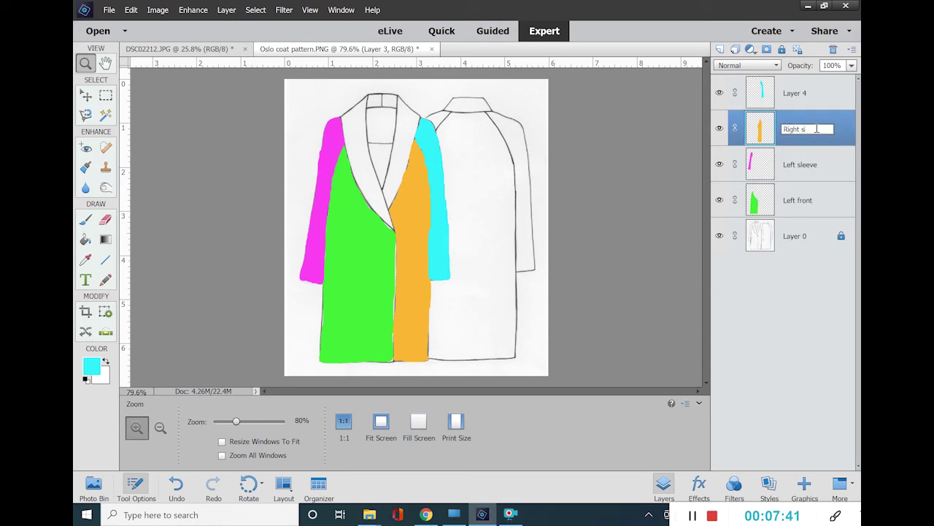
{"action": "type", "text": "leeve"}
{"action": "key", "text": "Return"}
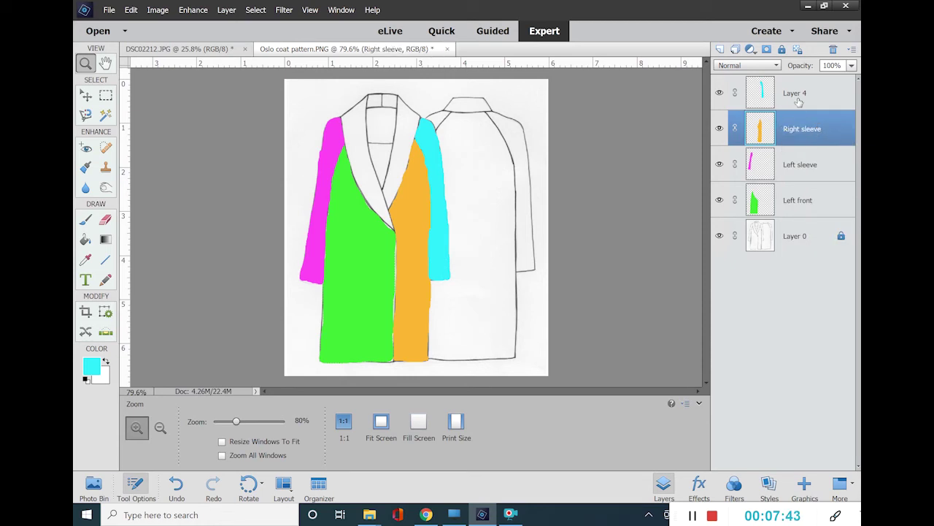
{"action": "left_click", "coordinate": [798, 103]}
{"action": "right_click", "coordinate": [799, 102]}
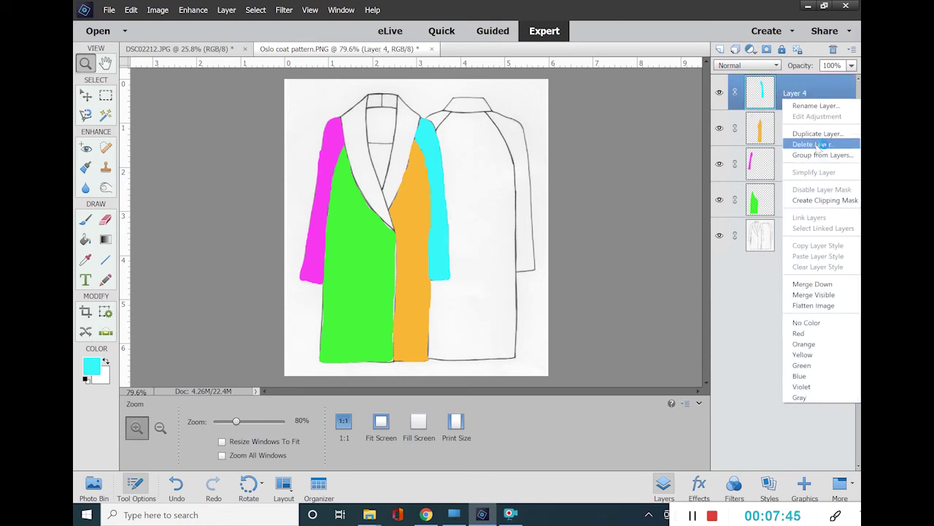
{"action": "left_click", "coordinate": [811, 107]}
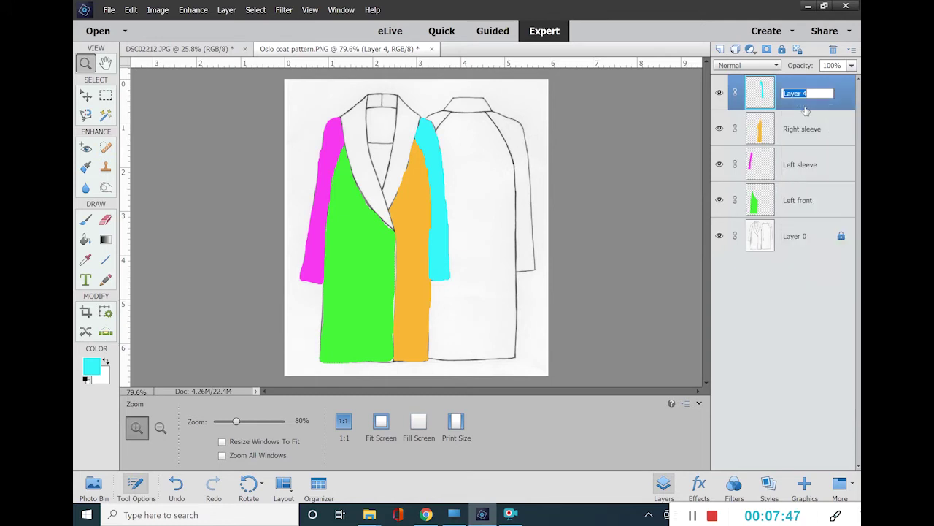
{"action": "type", "text": "Right sleeve"}
{"action": "key", "text": "Return"}
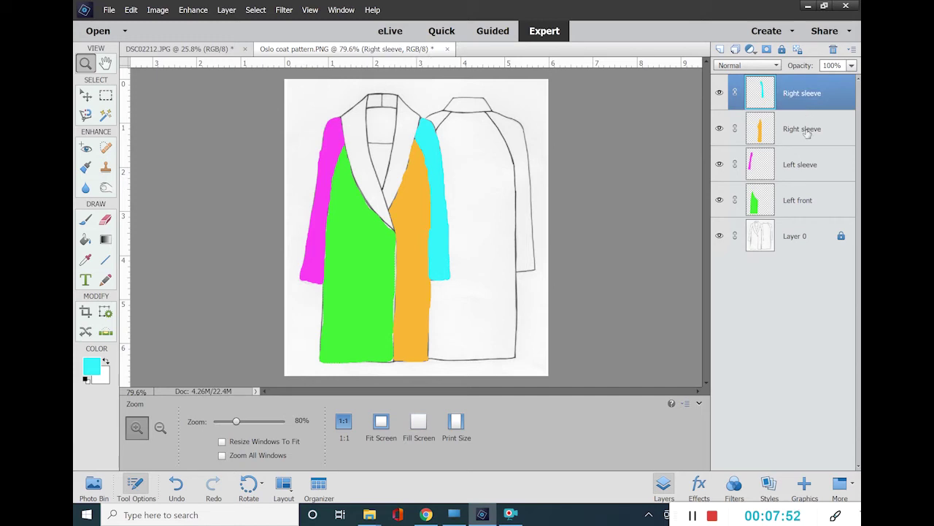
- Correct the orange layer's name to 'Right front' and select the Right sleeve layer
{"action": "right_click", "coordinate": [804, 130]}
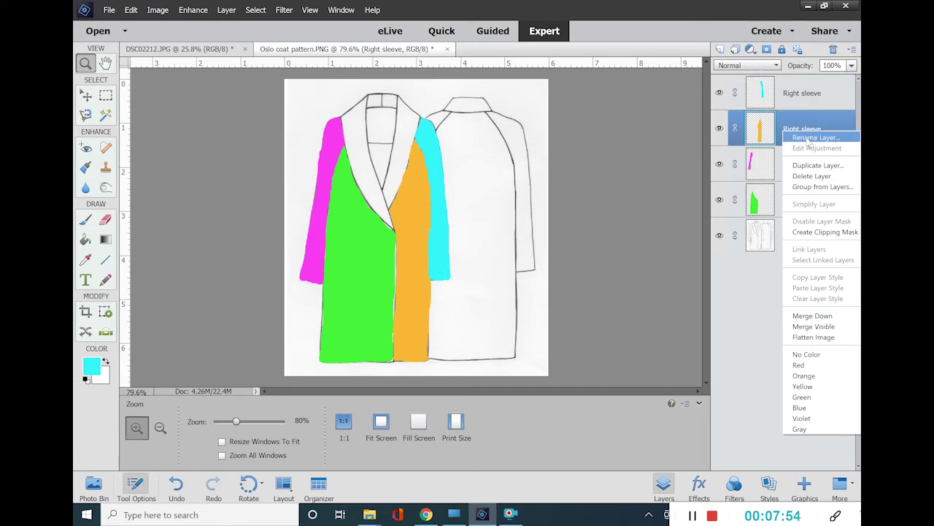
{"action": "left_click", "coordinate": [809, 138]}
{"action": "type", "text": "Right front"}
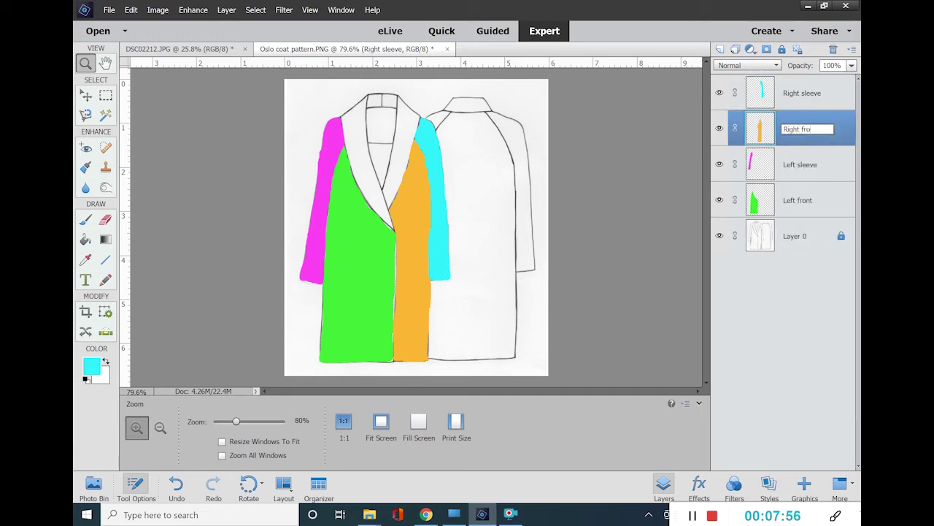
{"action": "key", "text": "Return"}
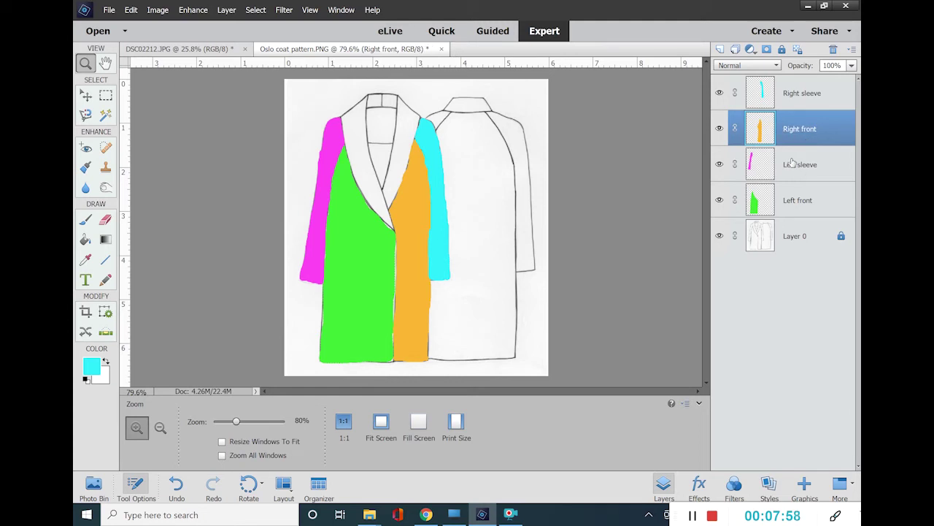
{"action": "left_click", "coordinate": [794, 93]}
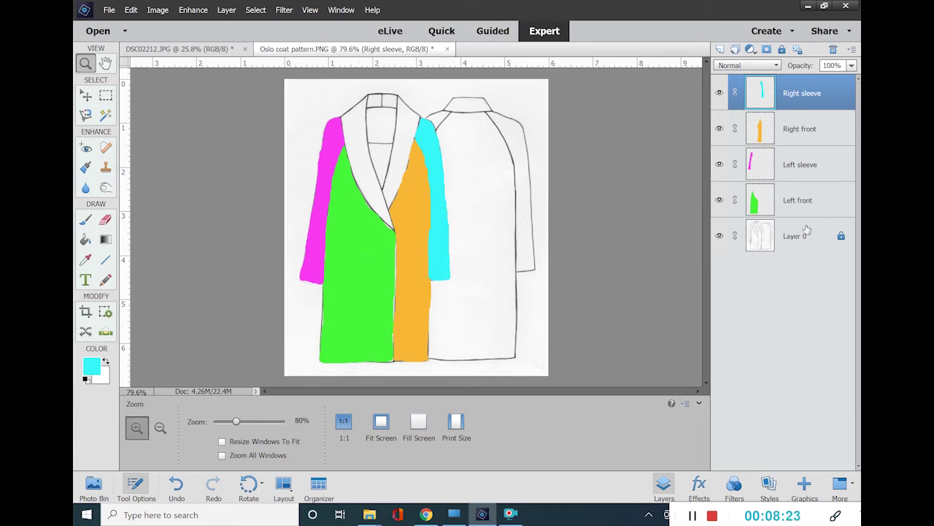
- Select the Left front layer and switch to the Rectangular Marquee tool
{"action": "left_click", "coordinate": [807, 207]}
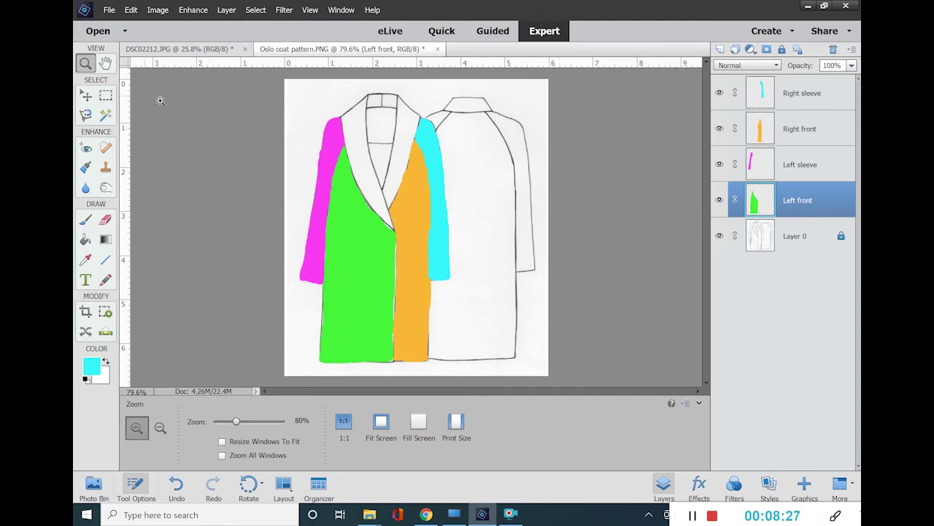
{"action": "left_click", "coordinate": [106, 96]}
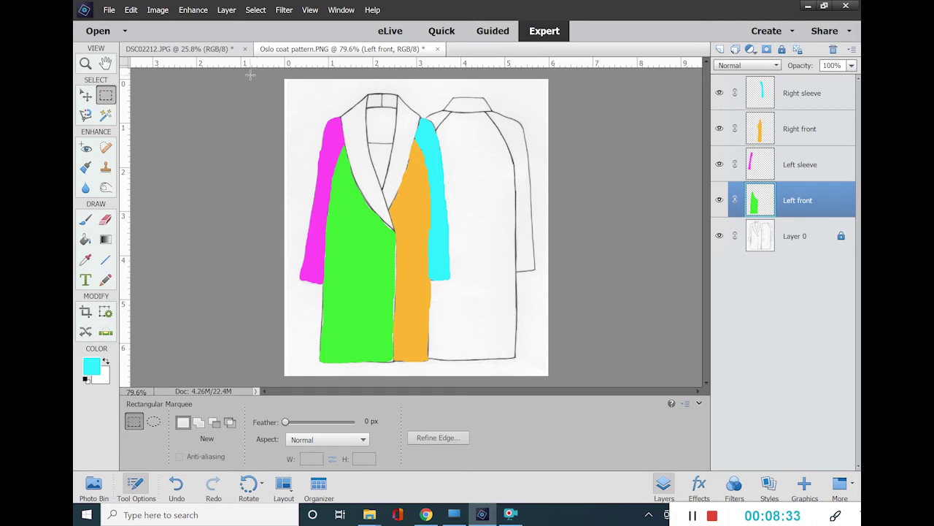
- Marquee the left coat area and add a Pendleton Pattern Fill layer at 25% scale
{"action": "left_click_drag", "start_coordinate": [285, 81], "coordinate": [507, 383]}
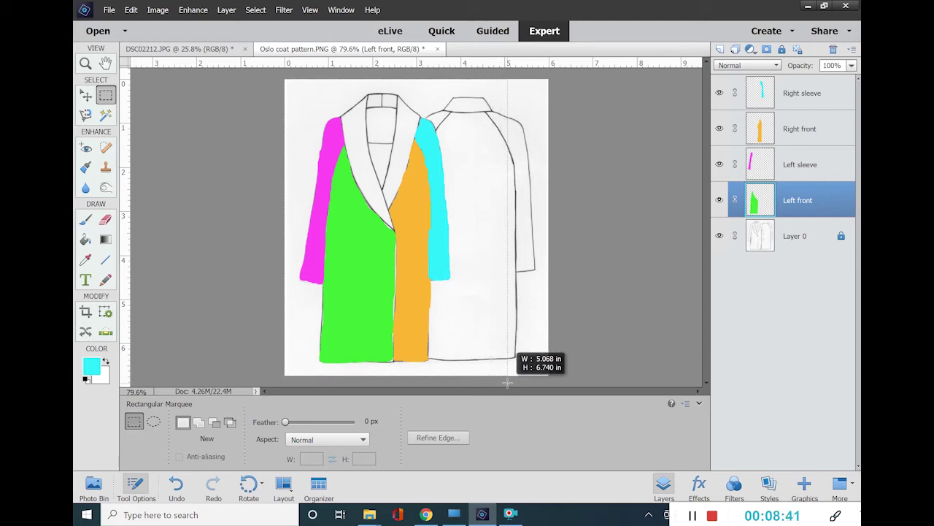
{"action": "left_click_drag", "start_coordinate": [507, 383], "coordinate": [508, 382]}
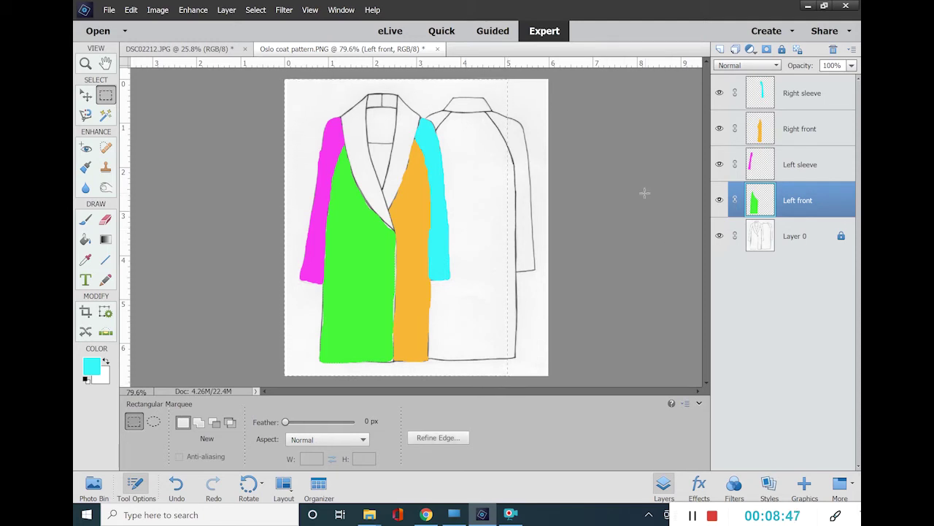
{"action": "left_click", "coordinate": [751, 50]}
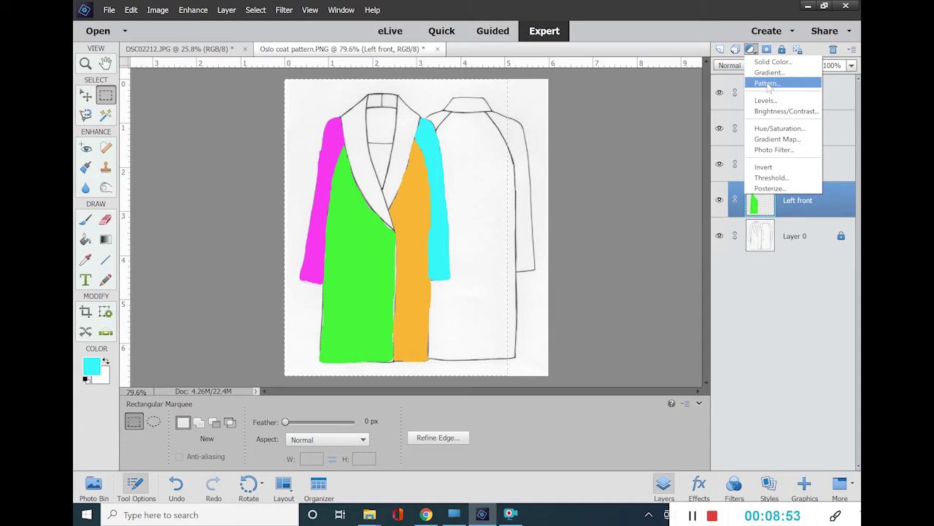
{"action": "left_click", "coordinate": [766, 83]}
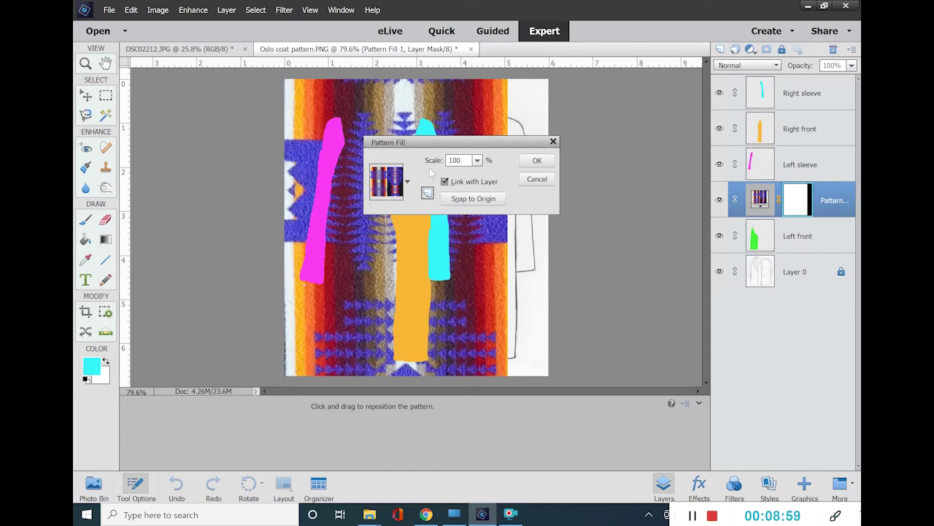
{"action": "left_click", "coordinate": [478, 159]}
{"action": "left_click", "coordinate": [469, 161]}
{"action": "key", "text": "BackSpace"}
{"action": "key", "text": "BackSpace"}
{"action": "type", "text": "25"}
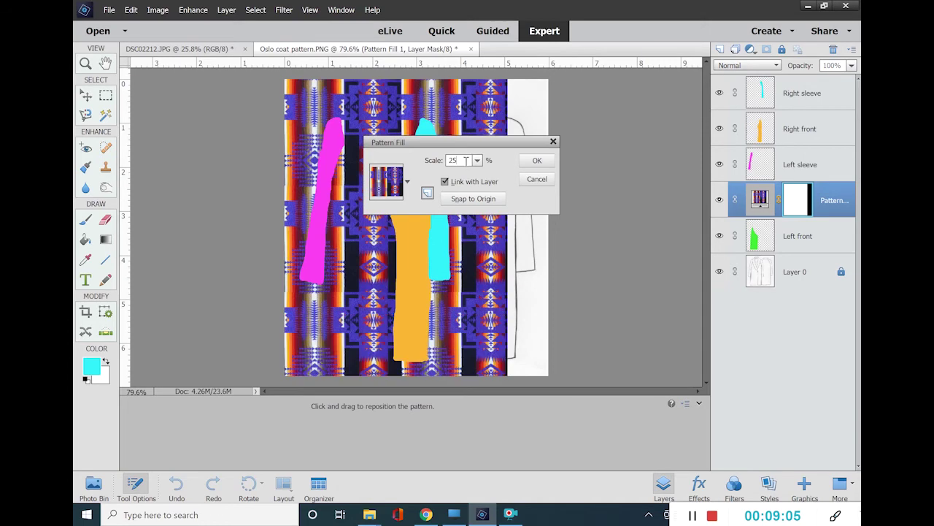
{"action": "key", "text": "Return"}
{"action": "key", "text": "d"}
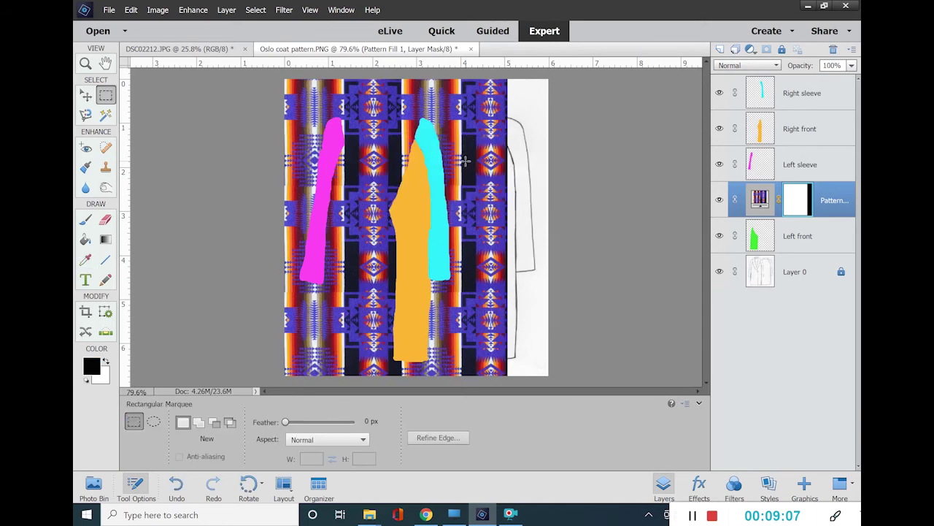
- Make the Pattern Fill 1 layer a clipping mask on the Left front layer
{"action": "right_click", "coordinate": [735, 203]}
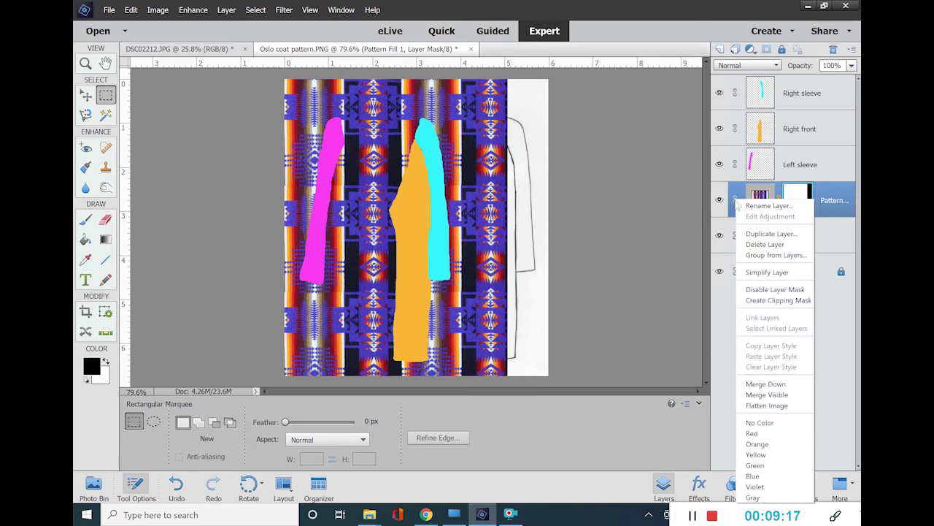
{"action": "left_click", "coordinate": [760, 300]}
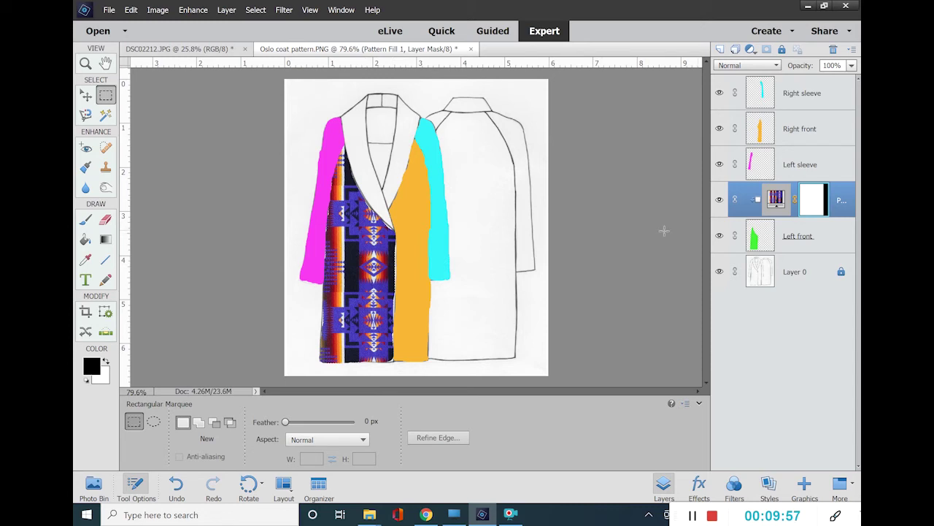
- Confirm the Pattern Fill settings and slide the print left inside the left front panel
{"action": "double_click", "coordinate": [776, 199]}
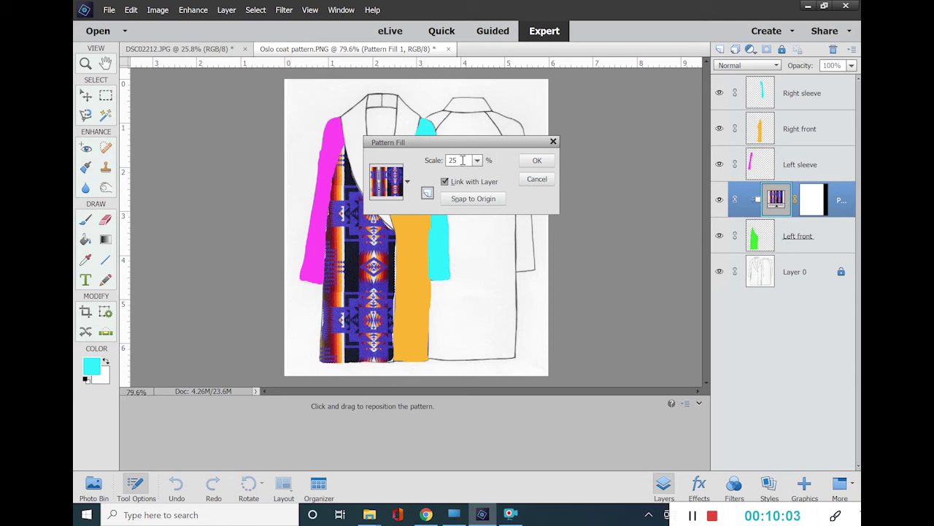
{"action": "left_click", "coordinate": [537, 163]}
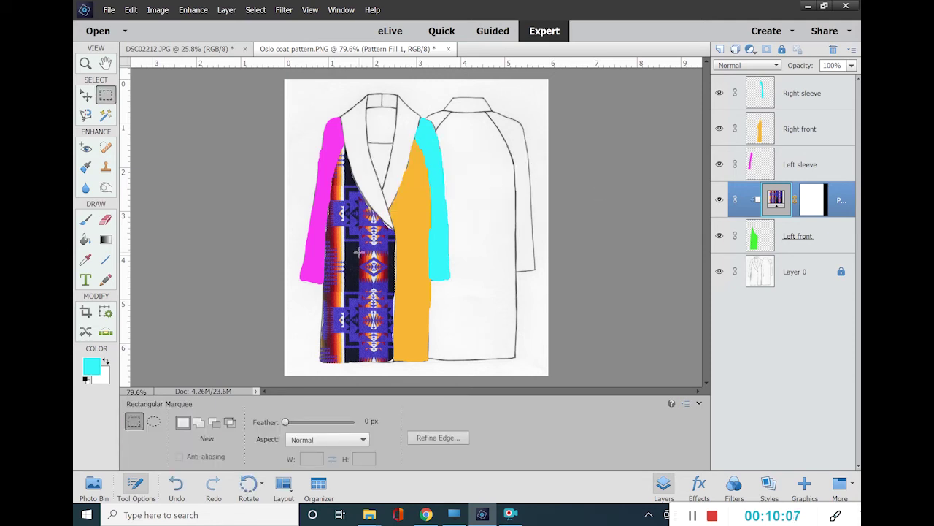
{"action": "left_click", "coordinate": [85, 97]}
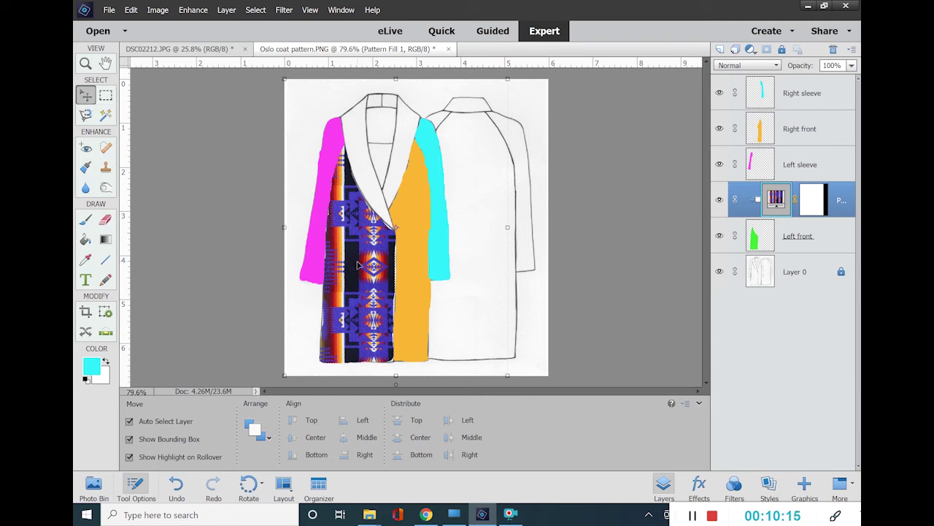
{"action": "left_click_drag", "start_coordinate": [358, 265], "coordinate": [333, 292]}
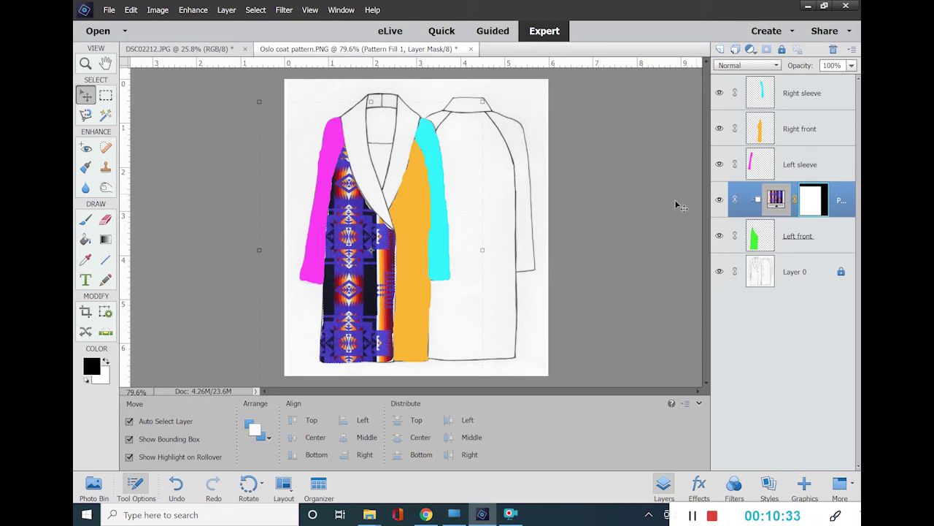
- Above the Left sleeve layer, add a 25% Pendleton pattern fill and clip it to the sleeve
{"action": "left_click", "coordinate": [764, 170]}
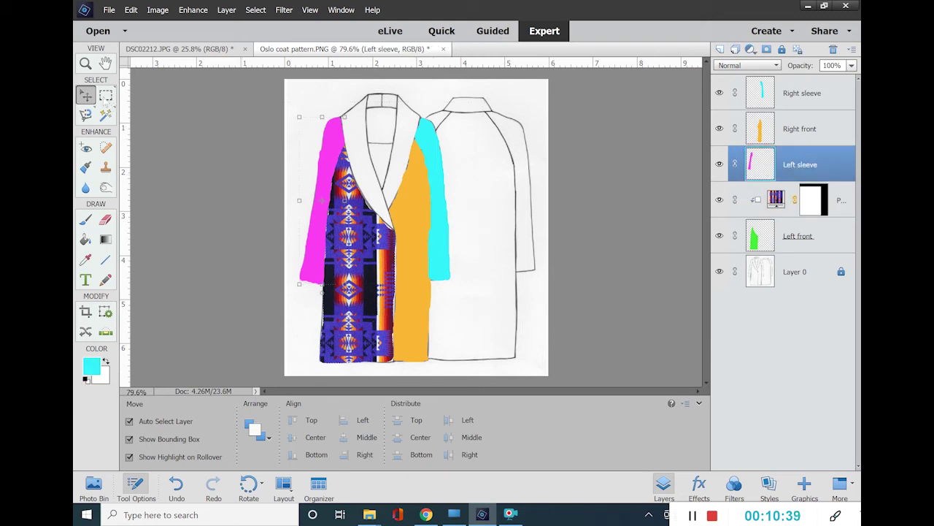
{"action": "left_click", "coordinate": [106, 96]}
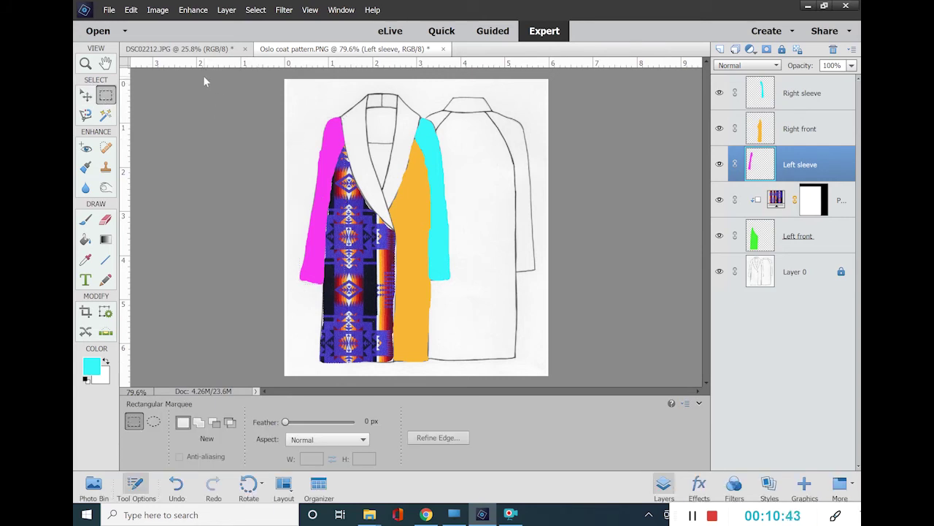
{"action": "left_click_drag", "start_coordinate": [286, 80], "coordinate": [470, 385]}
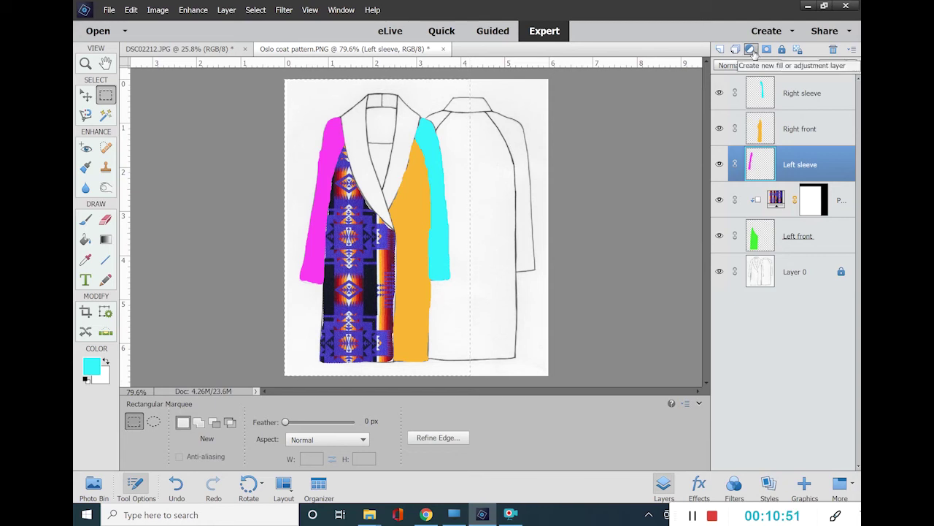
{"action": "left_click", "coordinate": [752, 50]}
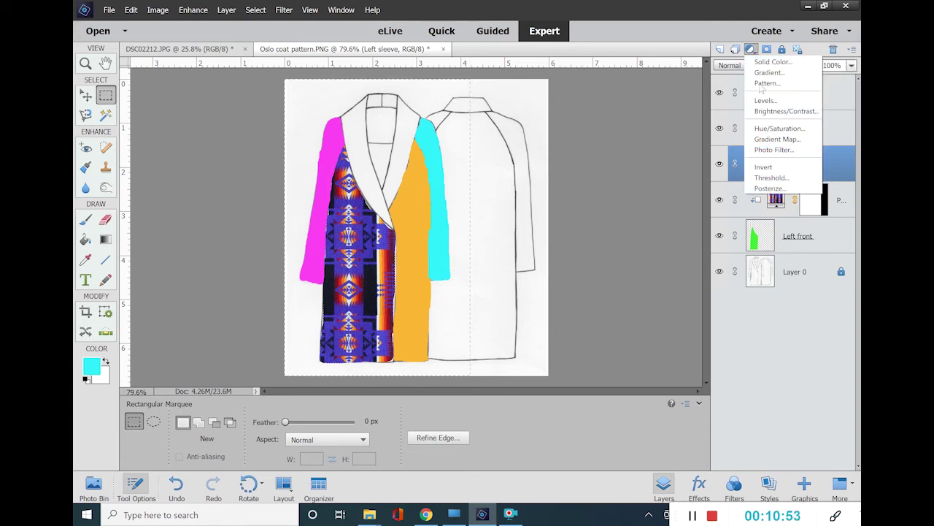
{"action": "left_click", "coordinate": [764, 84]}
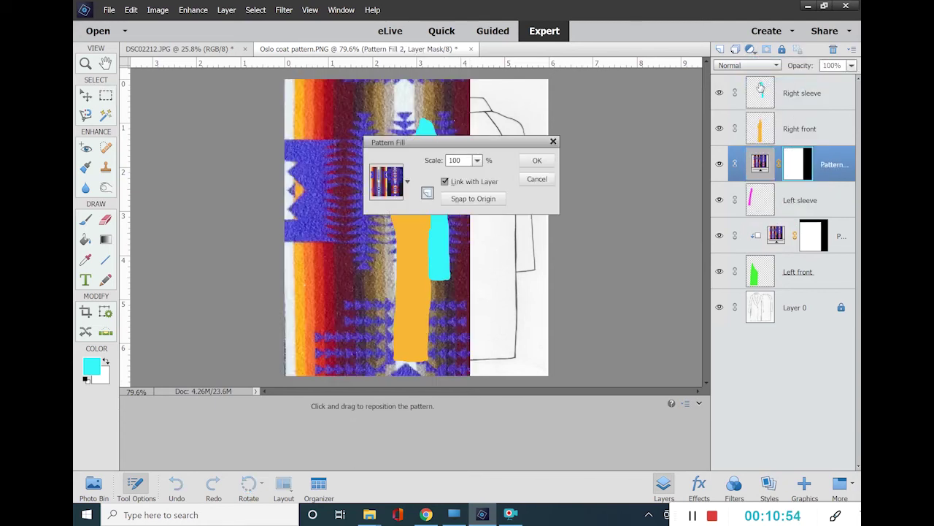
{"action": "left_click", "coordinate": [467, 160]}
{"action": "key", "text": "BackSpace"}
{"action": "key", "text": "BackSpace"}
{"action": "type", "text": "25"}
{"action": "left_click", "coordinate": [534, 160]}
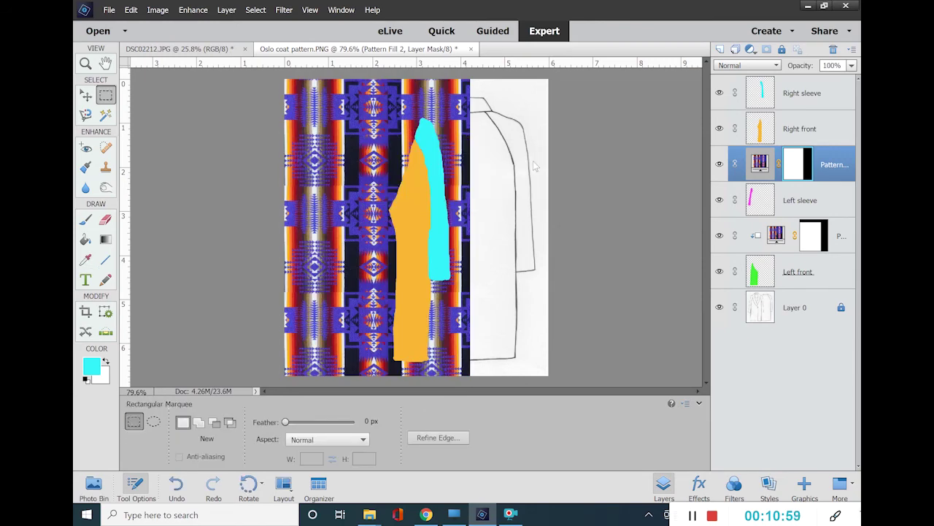
{"action": "right_click", "coordinate": [736, 166]}
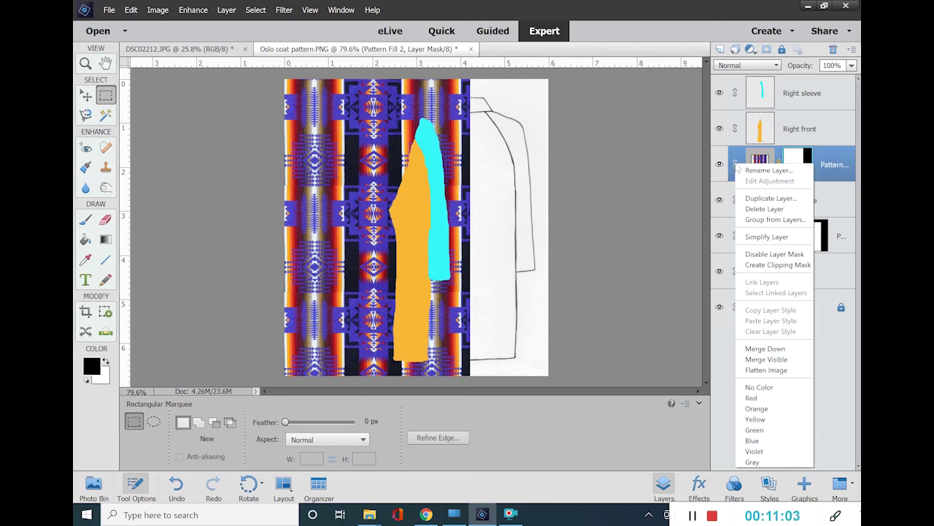
{"action": "left_click", "coordinate": [761, 266]}
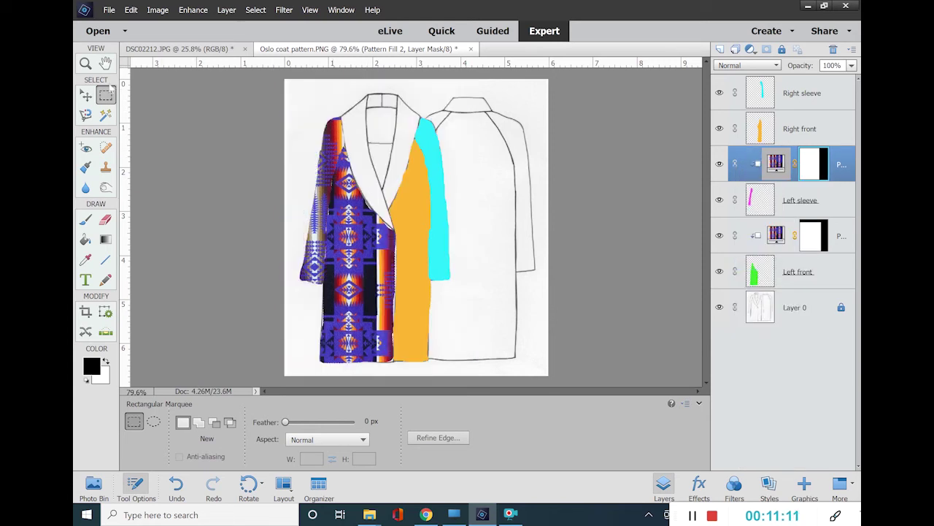
- Drag the sleeve's pattern fill with the Move tool to shift the print left
{"action": "left_click", "coordinate": [86, 95]}
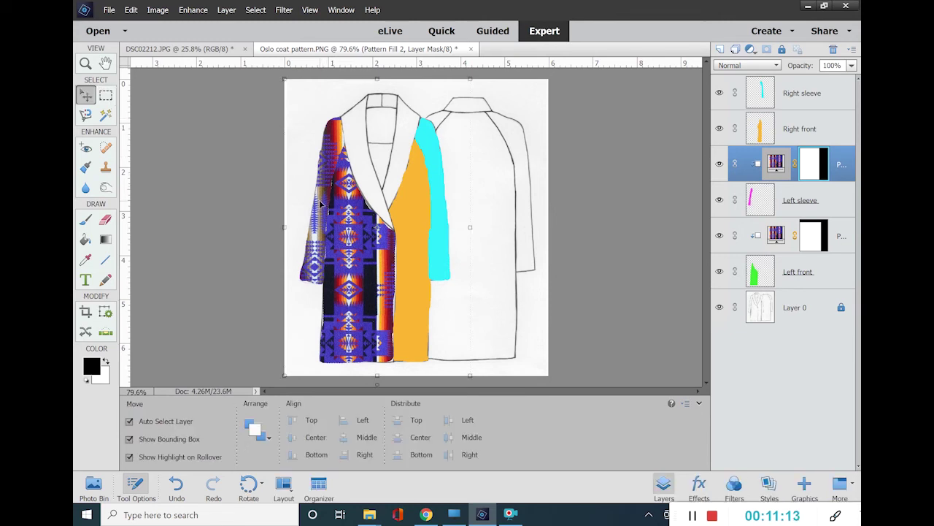
{"action": "mouse_move", "coordinate": [323, 203]}
{"action": "left_mouse_down"}
{"action": "mouse_move", "coordinate": [289, 204]}
{"action": "mouse_move", "coordinate": [323, 206]}
{"action": "left_mouse_up"}
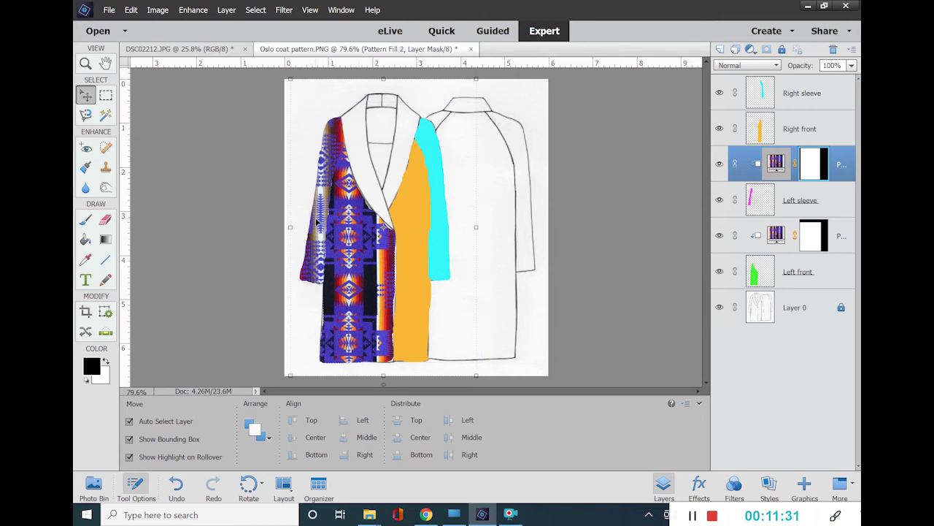
{"action": "left_click_drag", "start_coordinate": [296, 222], "coordinate": [370, 201]}
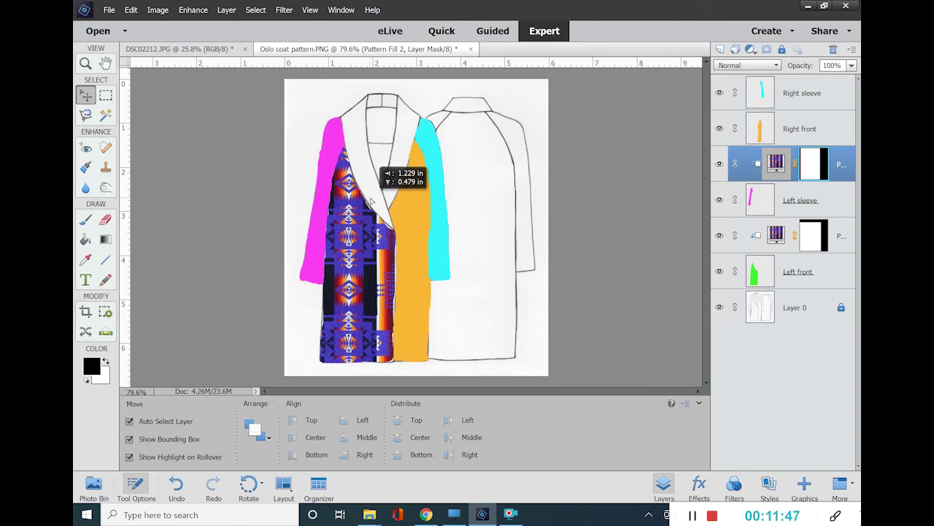
{"action": "left_click_drag", "start_coordinate": [370, 201], "coordinate": [342, 241]}
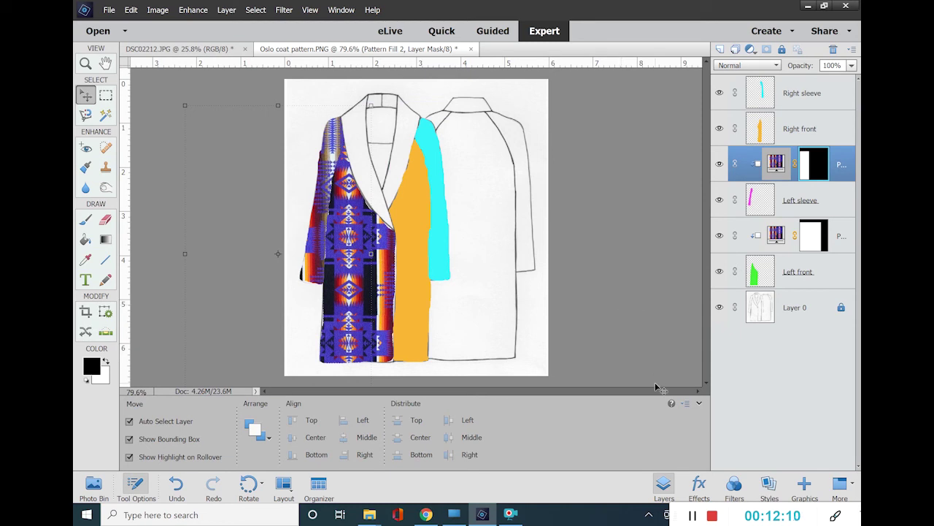
- Bring the Photoshop Elements editor window back into focus
{"action": "left_click", "coordinate": [692, 515]}
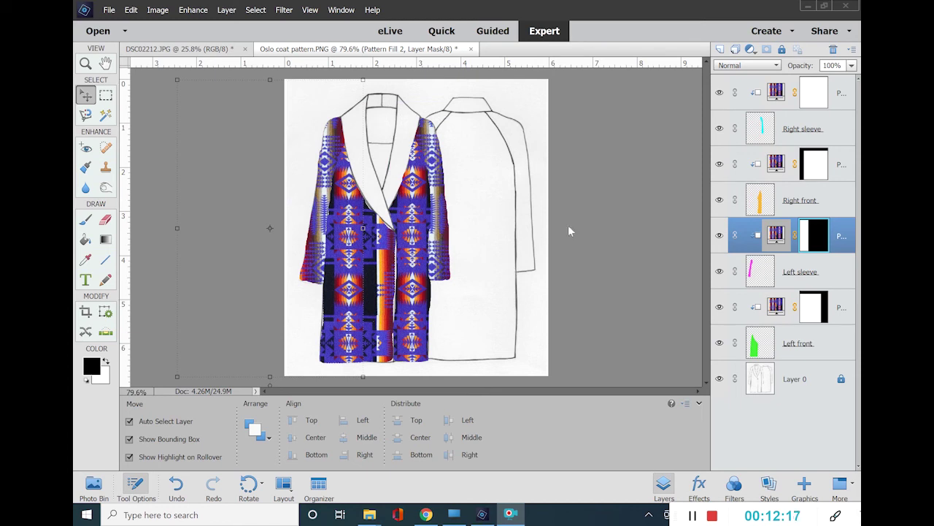
{"action": "left_click", "coordinate": [612, 220]}
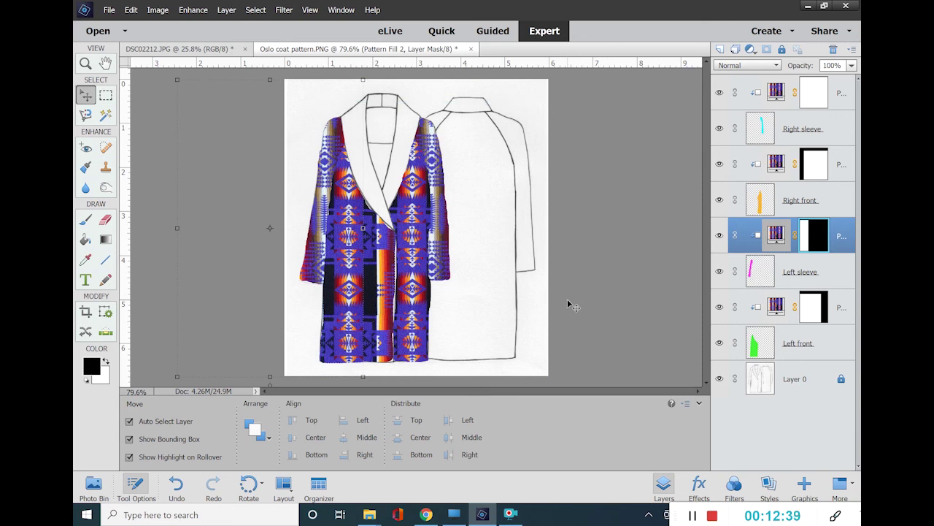
- Slide the prints in the left and right front panels sideways to align at the centre opening
{"action": "left_click_drag", "start_coordinate": [362, 280], "coordinate": [400, 280]}
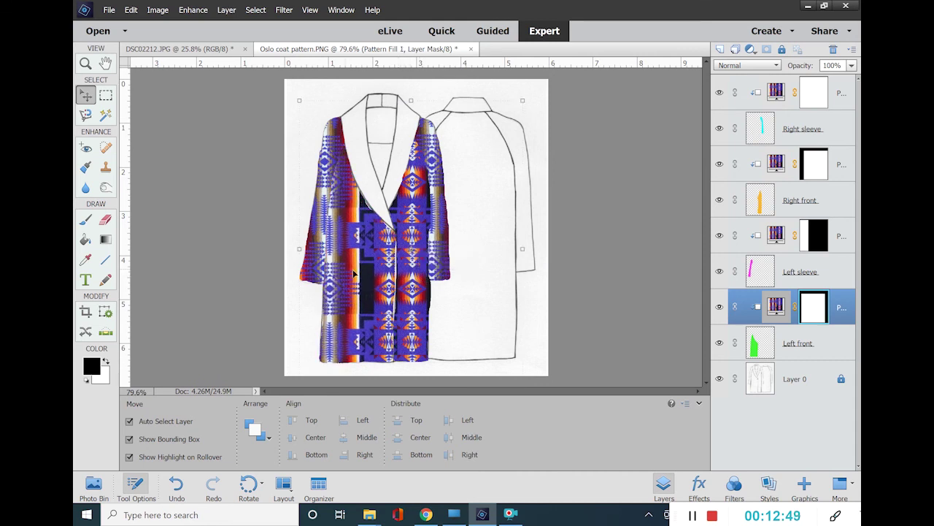
{"action": "left_click", "coordinate": [425, 283]}
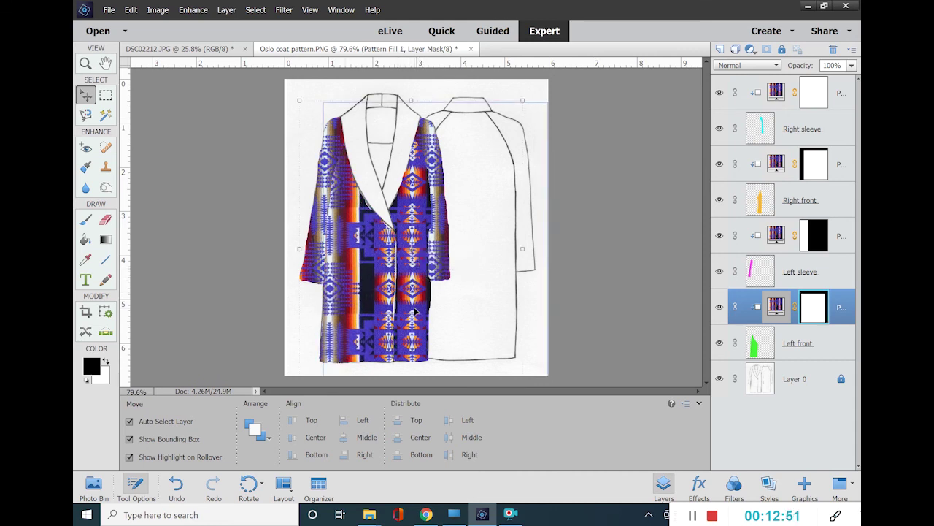
{"action": "left_click_drag", "start_coordinate": [414, 312], "coordinate": [384, 312]}
- Nudge the left sleeve's print upward to fill the sleeve, then select the right sleeve's pattern
{"action": "left_click", "coordinate": [594, 274]}
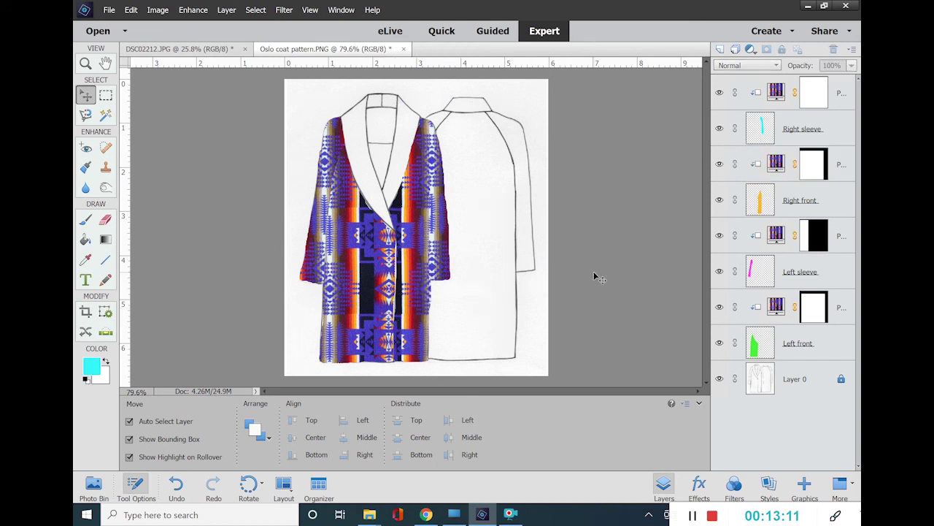
{"action": "left_click", "coordinate": [310, 246]}
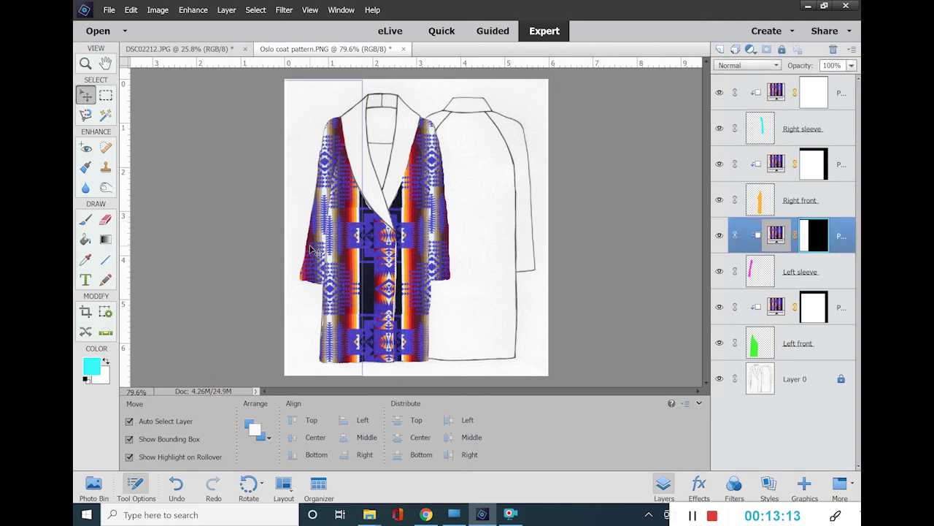
{"action": "mouse_move", "coordinate": [310, 247]}
{"action": "left_mouse_down"}
{"action": "mouse_move", "coordinate": [278, 233]}
{"action": "mouse_move", "coordinate": [316, 229]}
{"action": "mouse_move", "coordinate": [322, 242]}
{"action": "mouse_move", "coordinate": [291, 244]}
{"action": "mouse_move", "coordinate": [311, 241]}
{"action": "left_mouse_up"}
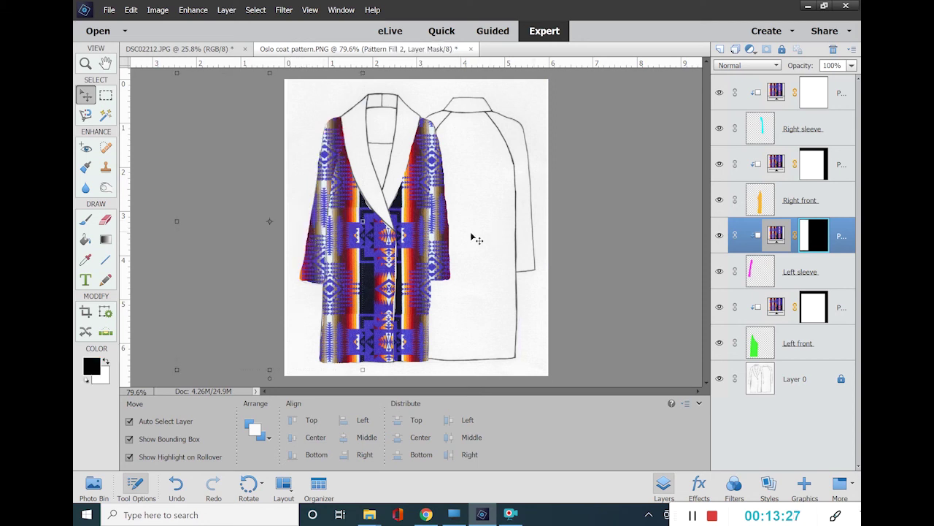
{"action": "left_click", "coordinate": [441, 226]}
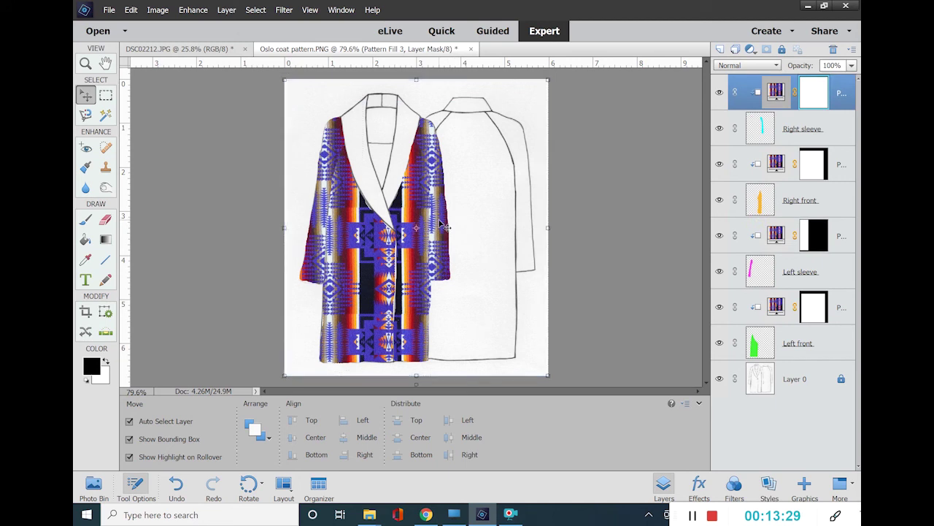